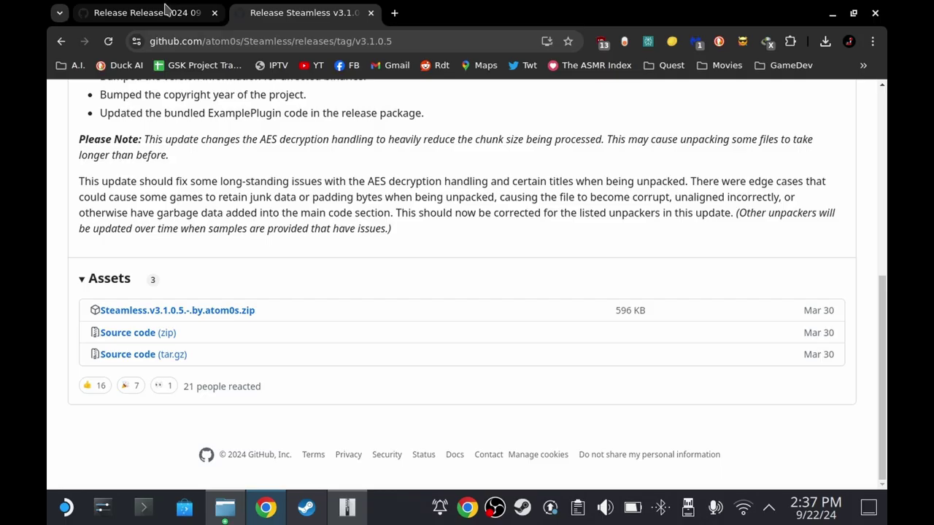
Step: Switch to the other open GitHub release page in the browser
{"action": "left_click", "coordinate": [167, 11]}
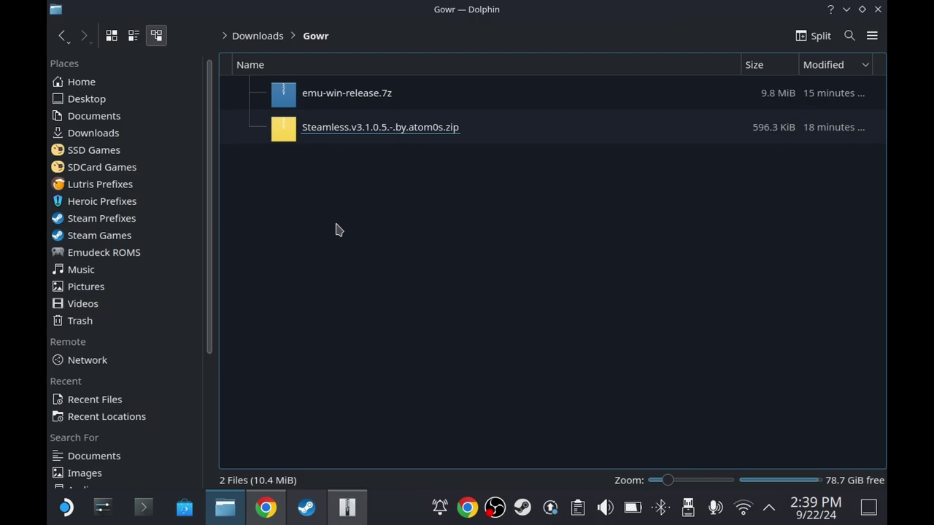
Step: Switch to Discover, search for lutris, launch Lutris from its store page and close the store
{"action": "left_click", "coordinate": [185, 507]}
{"action": "left_click", "coordinate": [154, 33]}
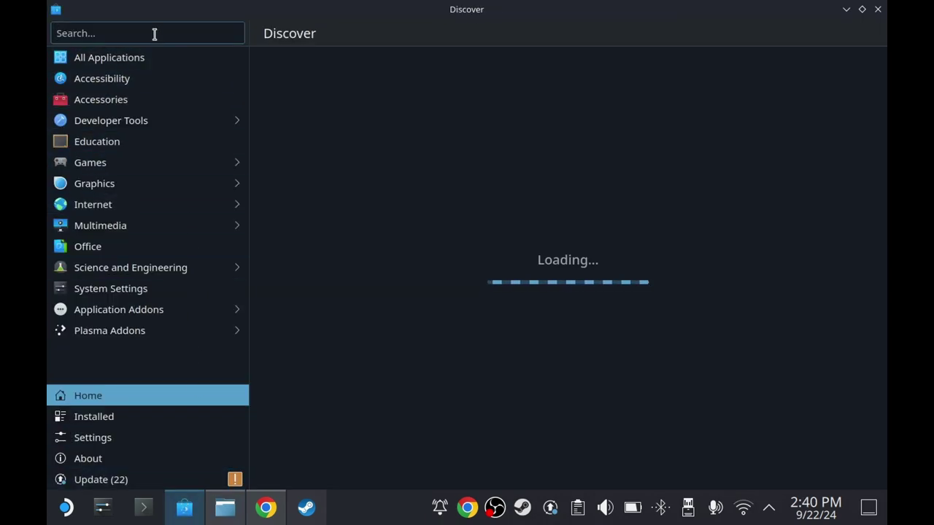
{"action": "type", "text": "lutris"}
{"action": "left_click", "coordinate": [323, 104]}
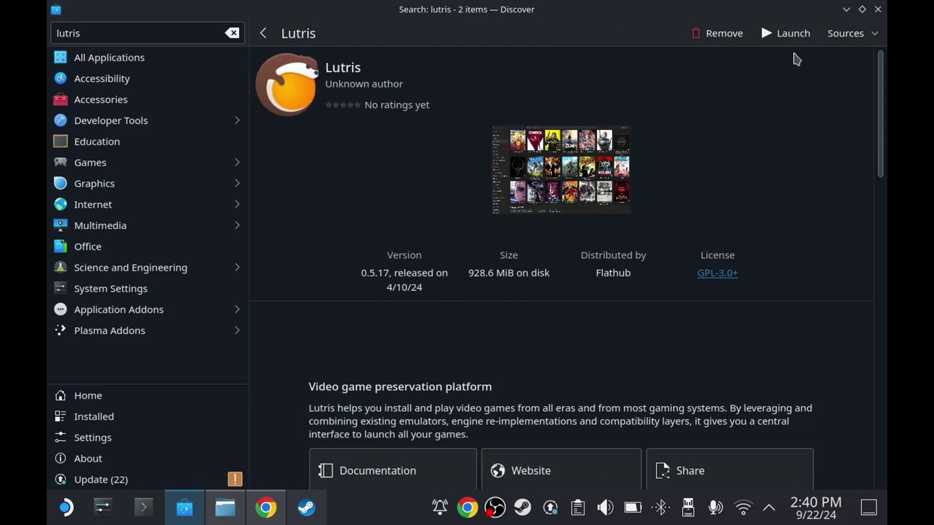
{"action": "left_click", "coordinate": [792, 38]}
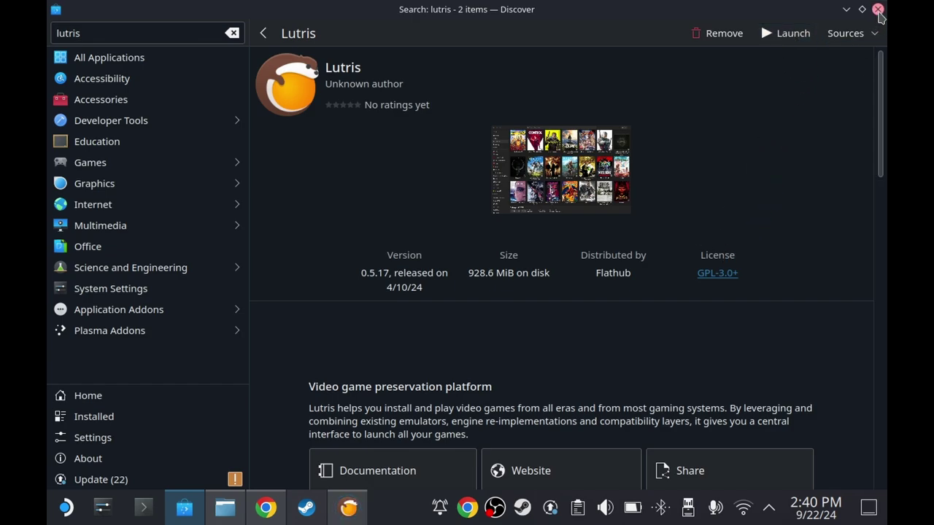
{"action": "left_click", "coordinate": [878, 9]}
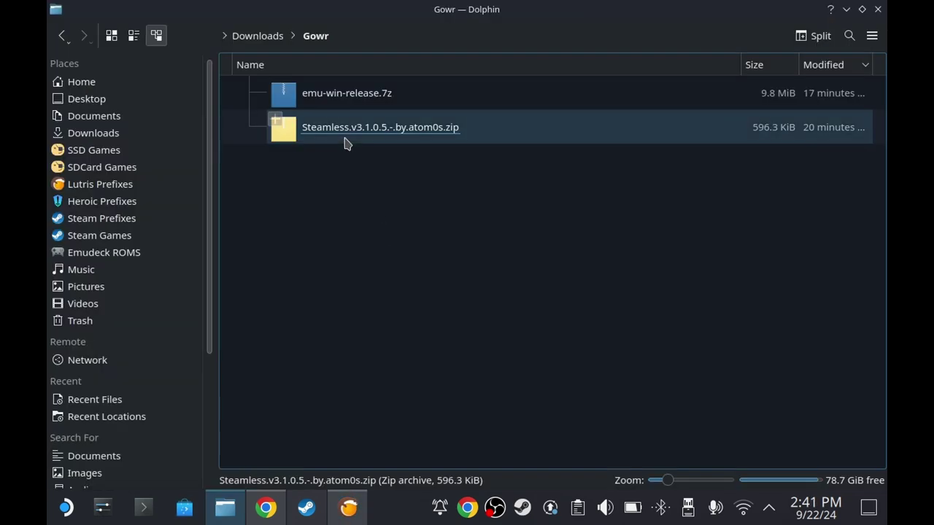
Step: Extract Steamless.v3.1.0.5.-.by.atom0s.zip in the Gowr folder with subfolder autodetection
{"action": "right_click", "coordinate": [343, 139]}
{"action": "mouse_move", "coordinate": [421, 336]}
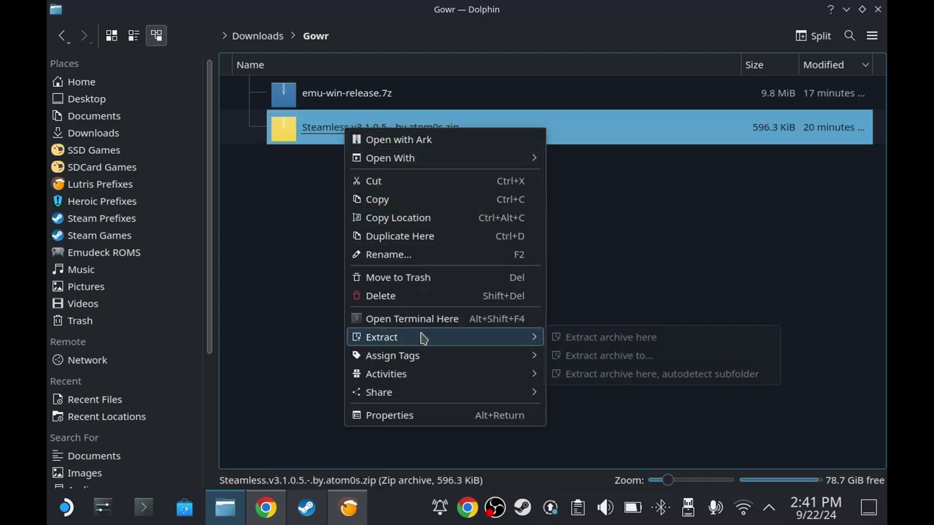
{"action": "left_click", "coordinate": [612, 373]}
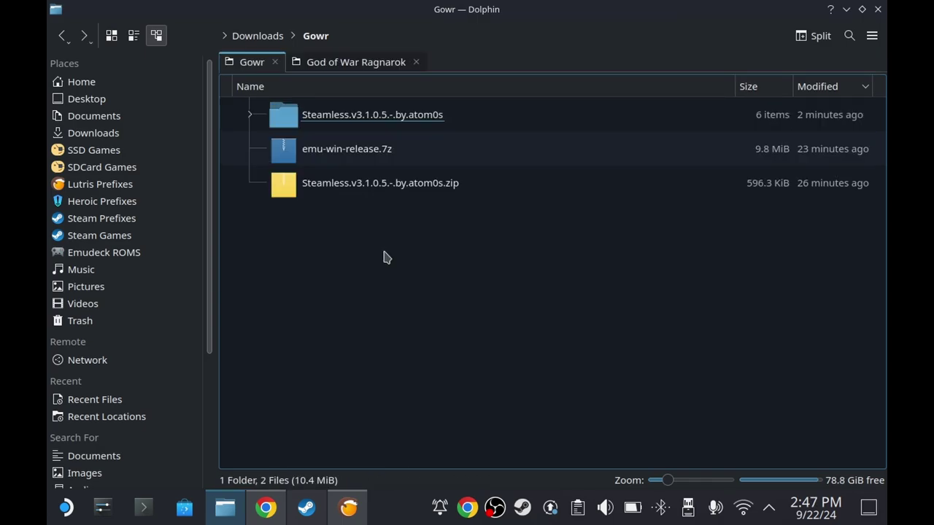
Step: Copy GoWR.rne from the God of War Ragnarok folder into the extracted Steamless.v3.1.0.5.-.by.atom0s folder
{"action": "left_click", "coordinate": [354, 64]}
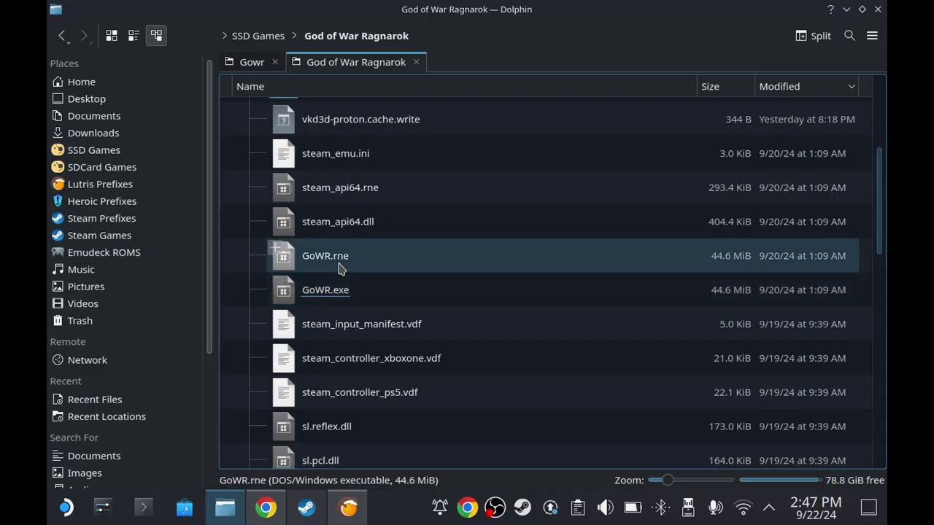
{"action": "left_click", "coordinate": [339, 269]}
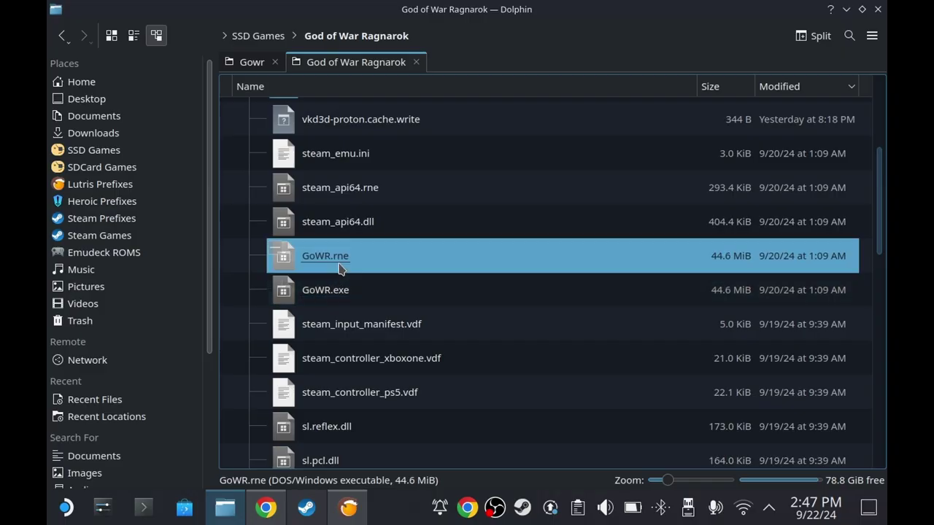
{"action": "right_click", "coordinate": [339, 268]}
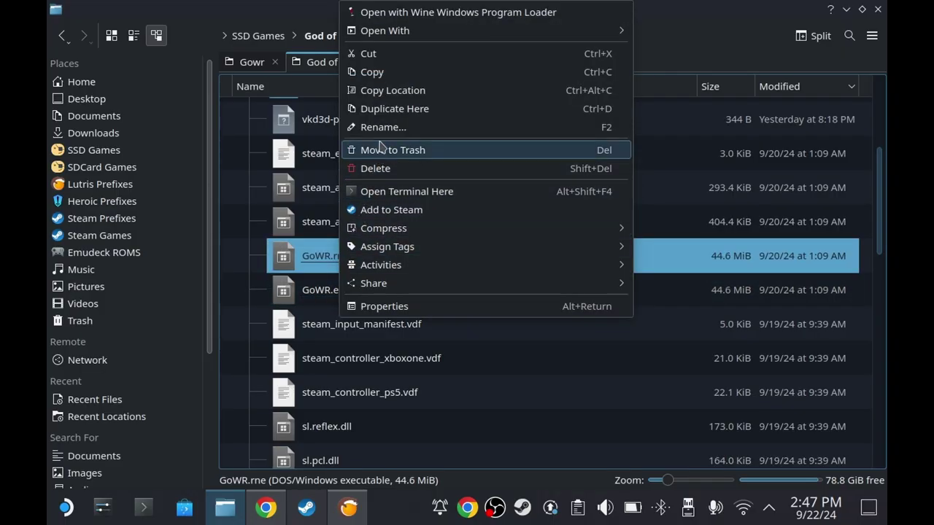
{"action": "left_click", "coordinate": [388, 76]}
{"action": "left_click", "coordinate": [250, 64]}
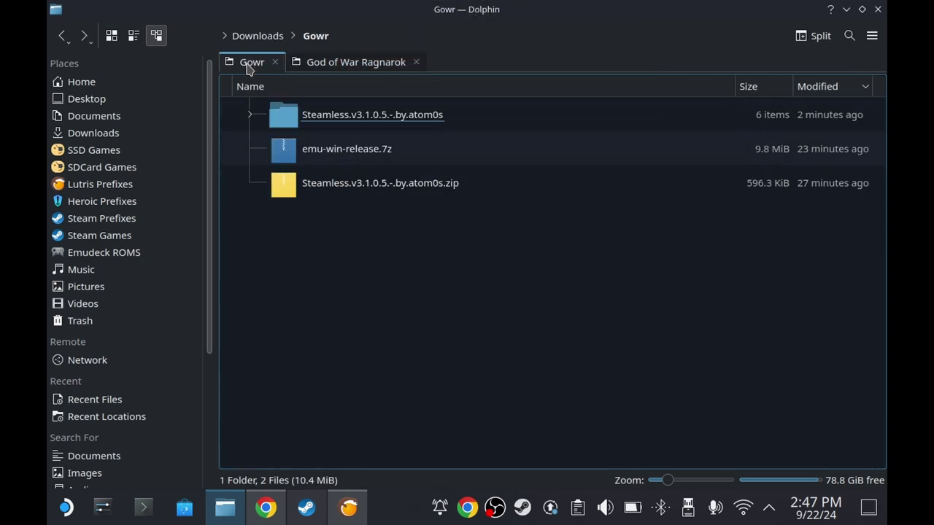
{"action": "double_click", "coordinate": [335, 118]}
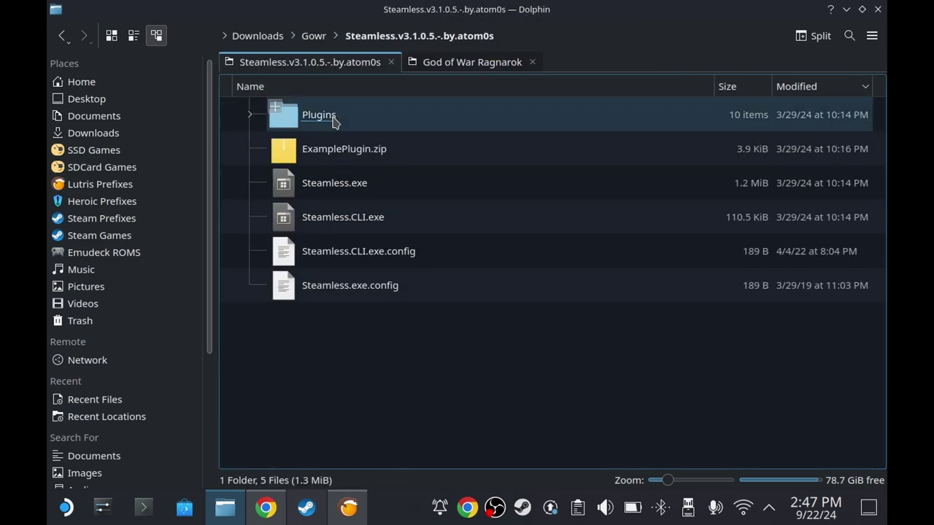
{"action": "right_click", "coordinate": [347, 347]}
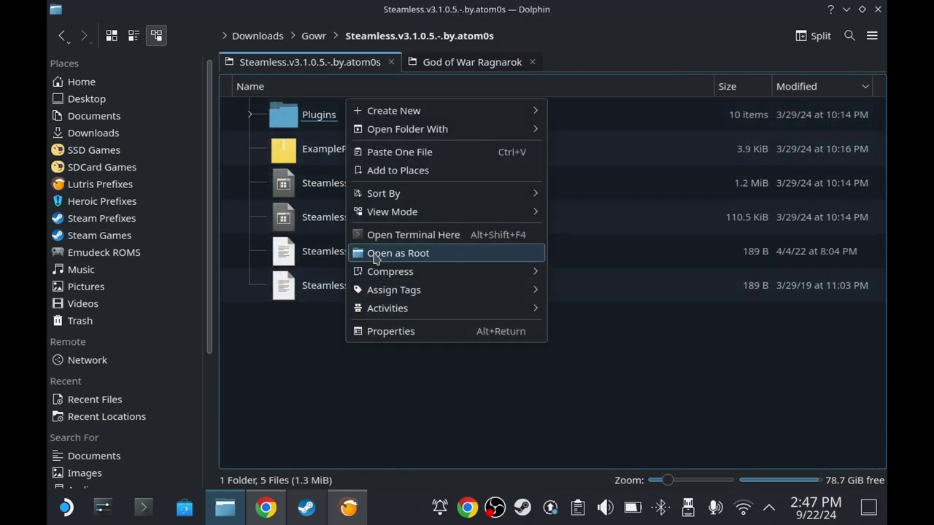
{"action": "left_click", "coordinate": [400, 153]}
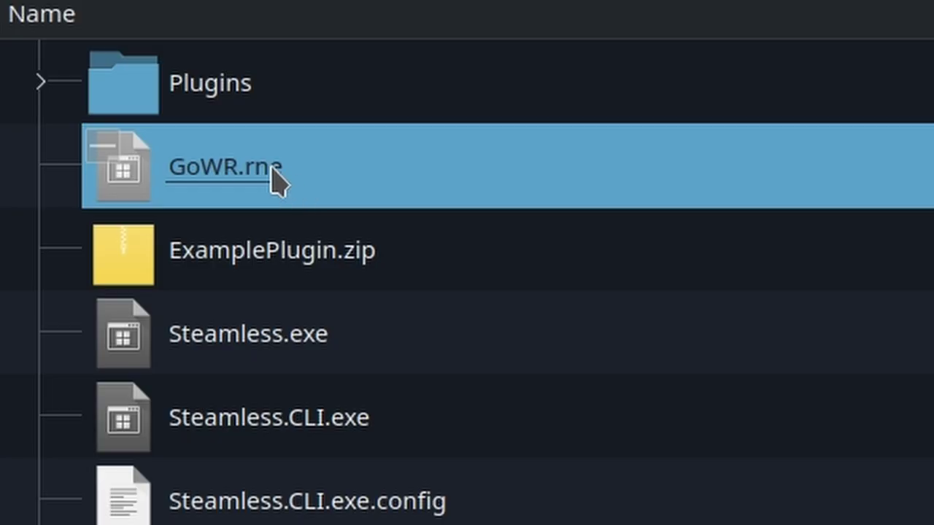
Step: Rename the copied GoWR.rne file in the Steamless folder as GoWR.exe
{"action": "key", "text": "F2"}
{"action": "left_click", "coordinate": [356, 151]}
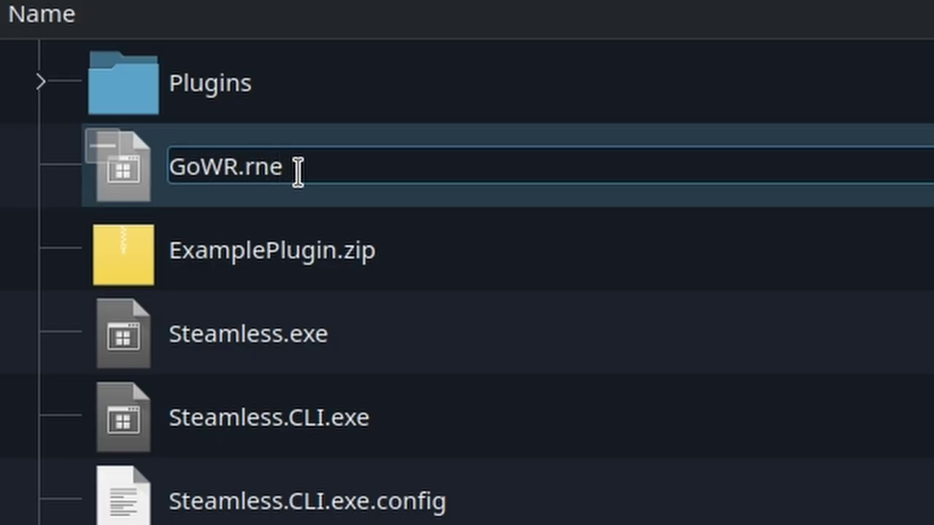
{"action": "key", "text": "BackSpace"}
{"action": "key", "text": "BackSpace"}
{"action": "key", "text": "BackSpace"}
{"action": "type", "text": "exe"}
{"action": "key", "text": "Return"}
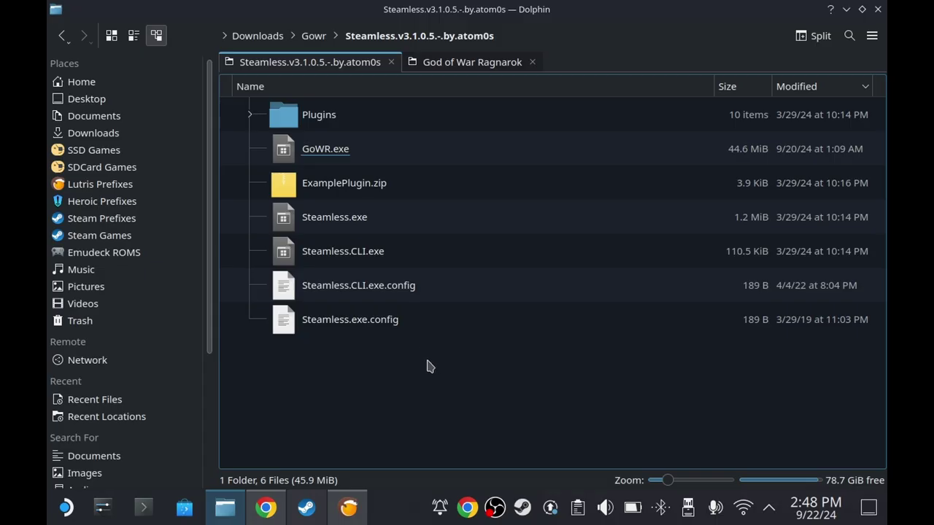
Step: Switch to Lutris and add a locally installed game named steamless with the Wine runner
{"action": "left_click", "coordinate": [348, 507]}
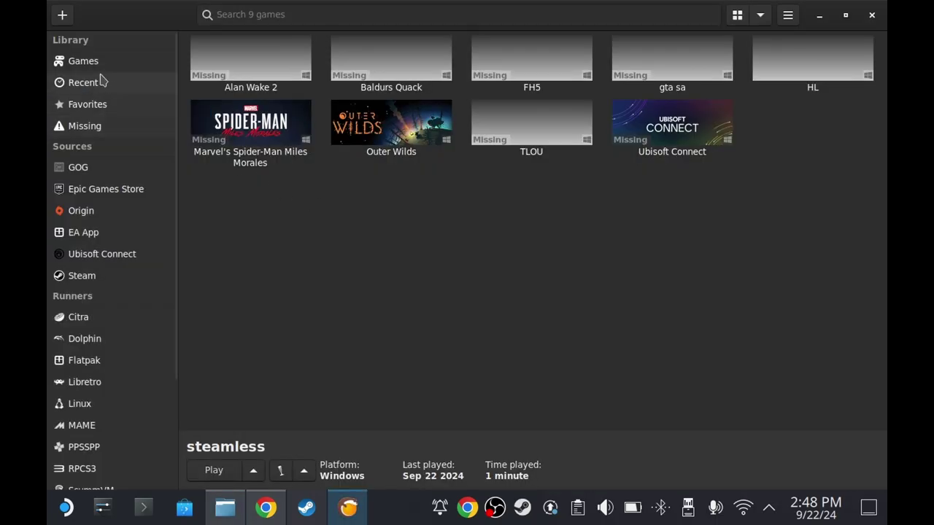
{"action": "left_click", "coordinate": [62, 16]}
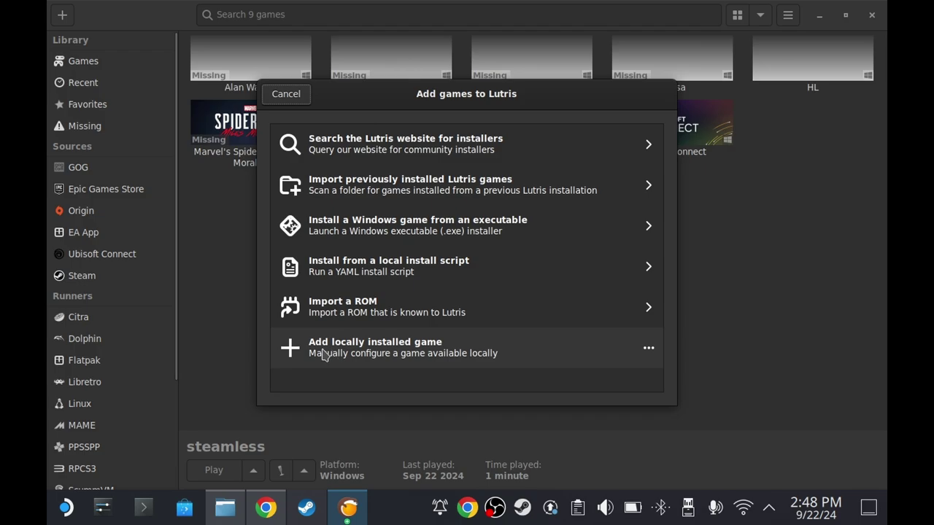
{"action": "left_click", "coordinate": [405, 355]}
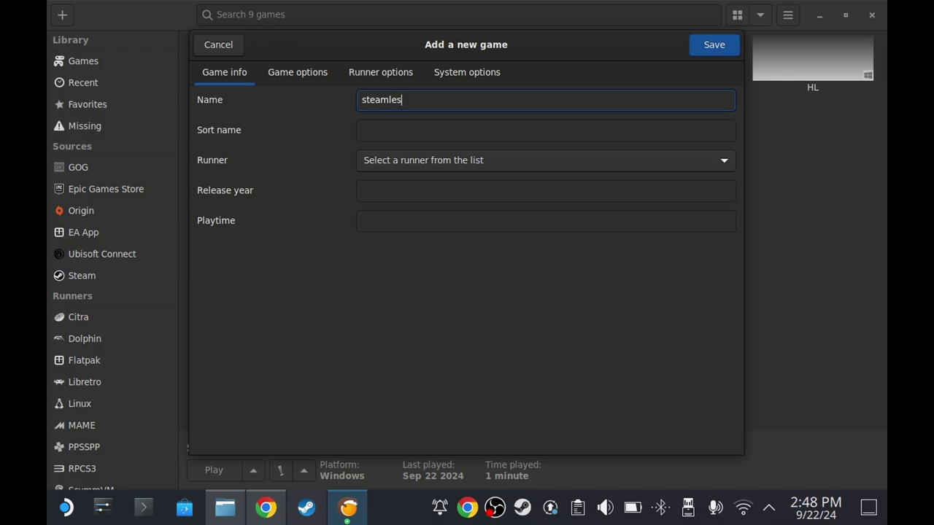
{"action": "key", "text": "shift+Tab"}
{"action": "left_click", "coordinate": [421, 162]}
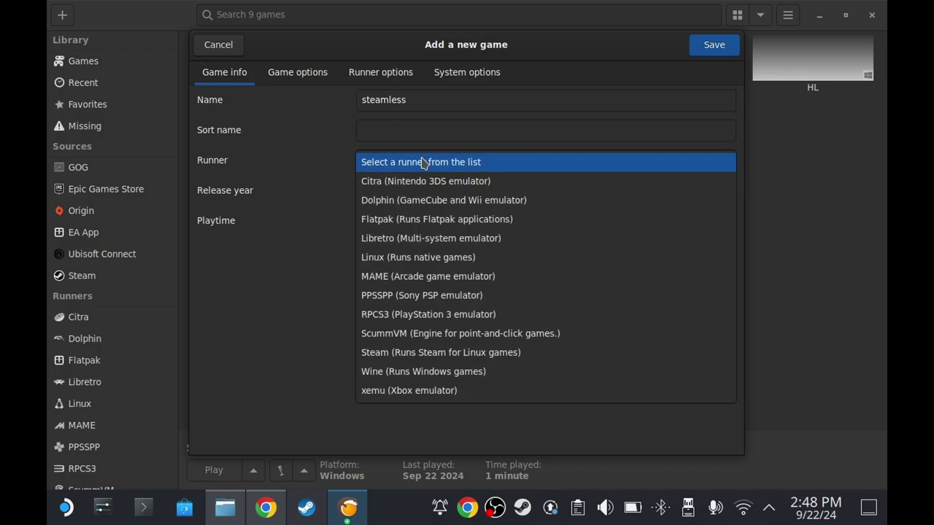
{"action": "left_click", "coordinate": [437, 369]}
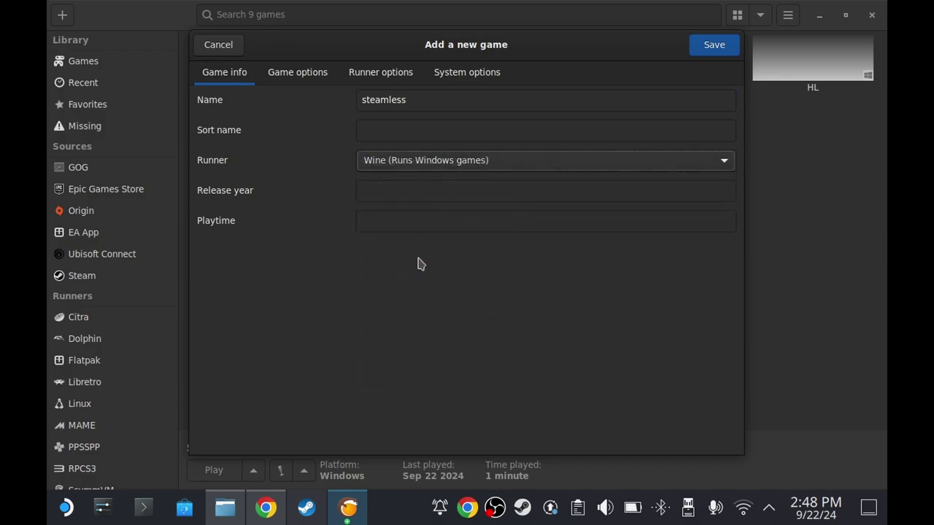
Step: Set the new game's executable to Steamless.exe from the extracted Steamless folder
{"action": "left_click", "coordinate": [297, 75]}
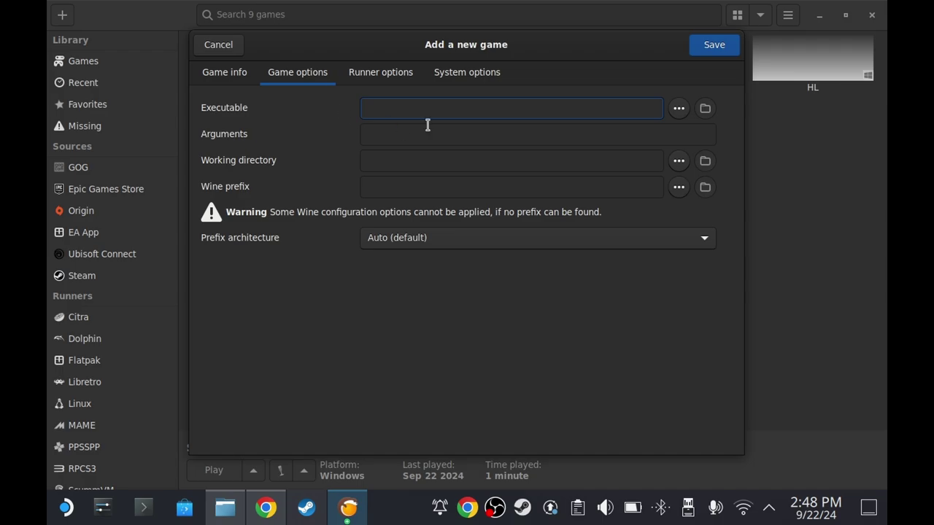
{"action": "left_click", "coordinate": [678, 109]}
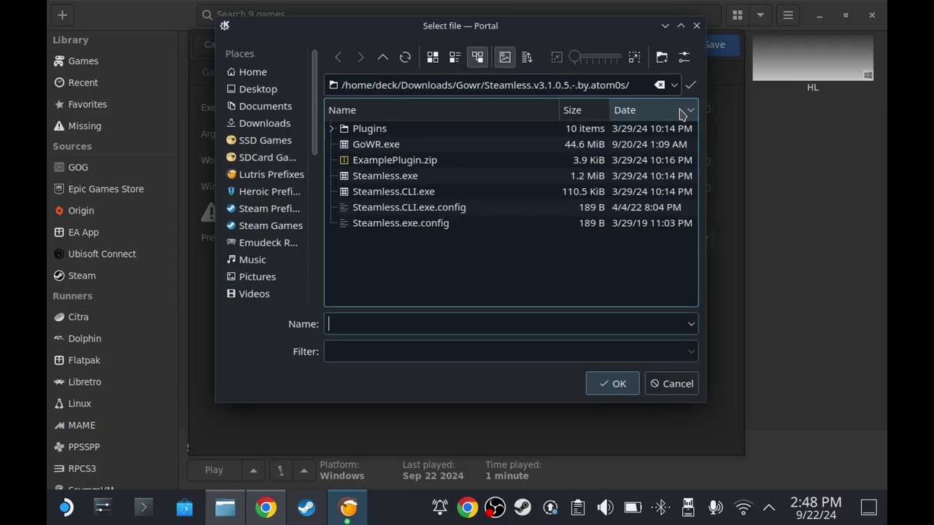
{"action": "left_click", "coordinate": [391, 176]}
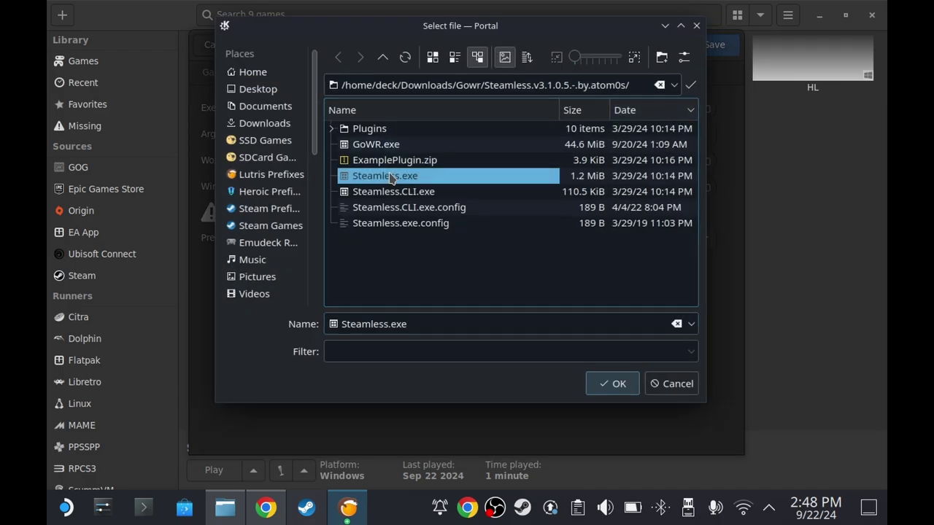
{"action": "left_click", "coordinate": [614, 384]}
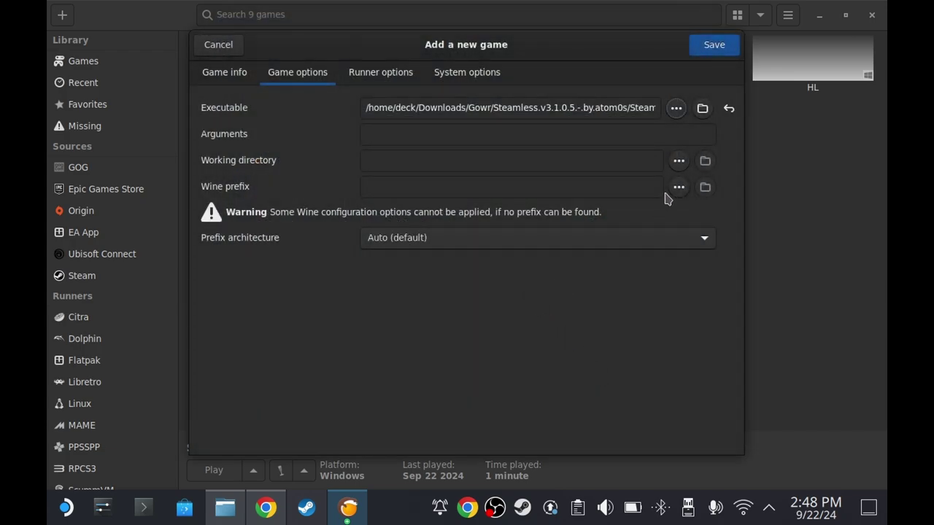
Step: Create a folder named steamless in /home/deck/Prefixes and set it as the game's Wine prefix
{"action": "left_click", "coordinate": [678, 187]}
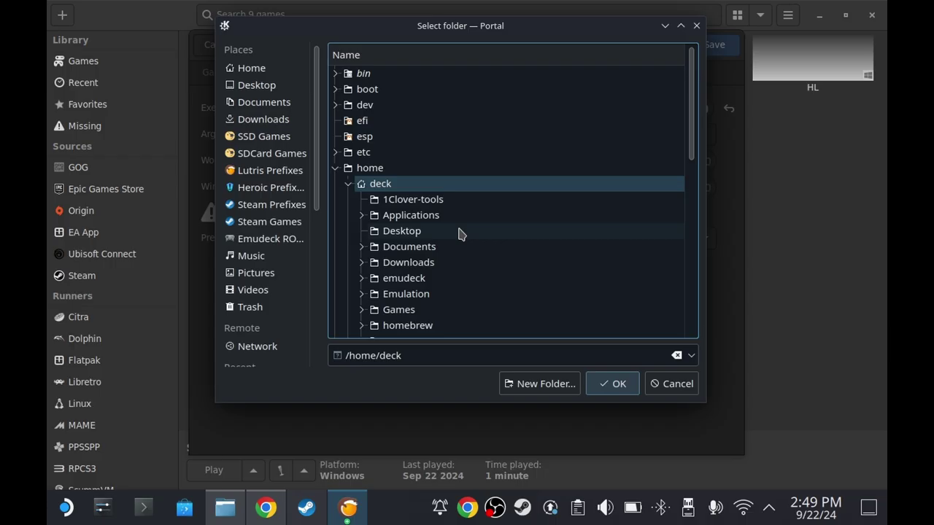
{"action": "left_click", "coordinate": [270, 170]}
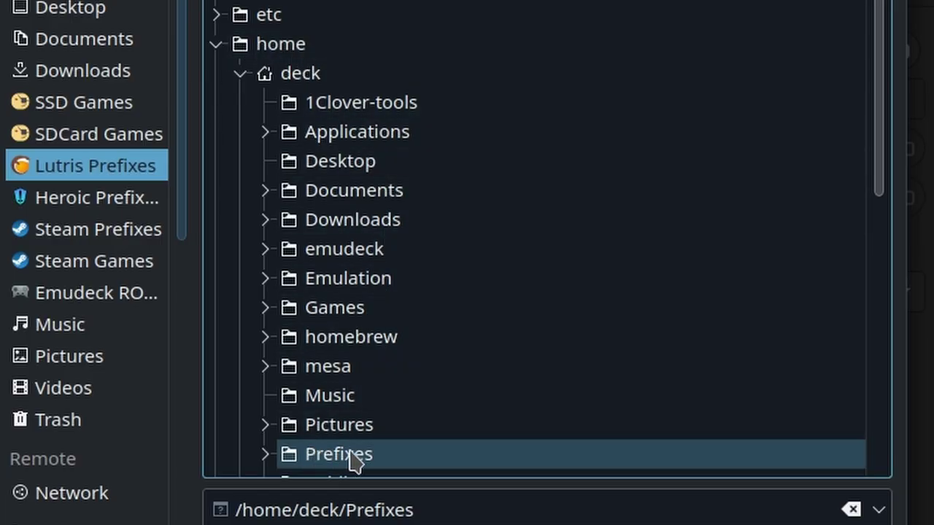
{"action": "scroll", "coordinate": [409, 292], "scroll_direction": "down", "scroll_amount": 3}
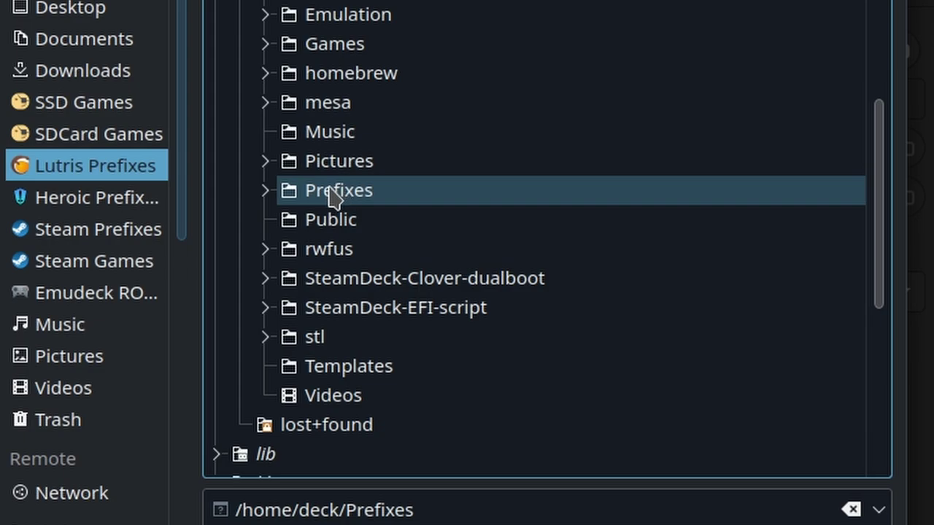
{"action": "key", "text": "F10"}
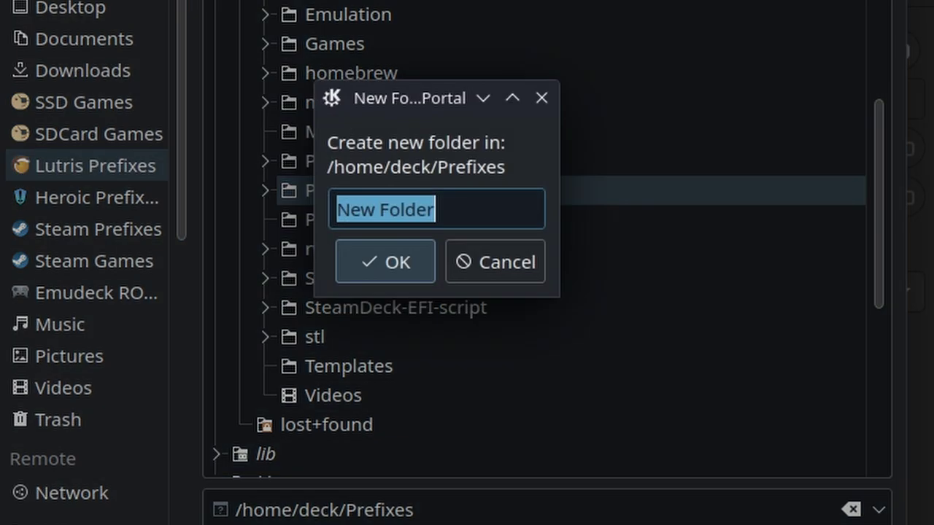
{"action": "type", "text": "steaml"}
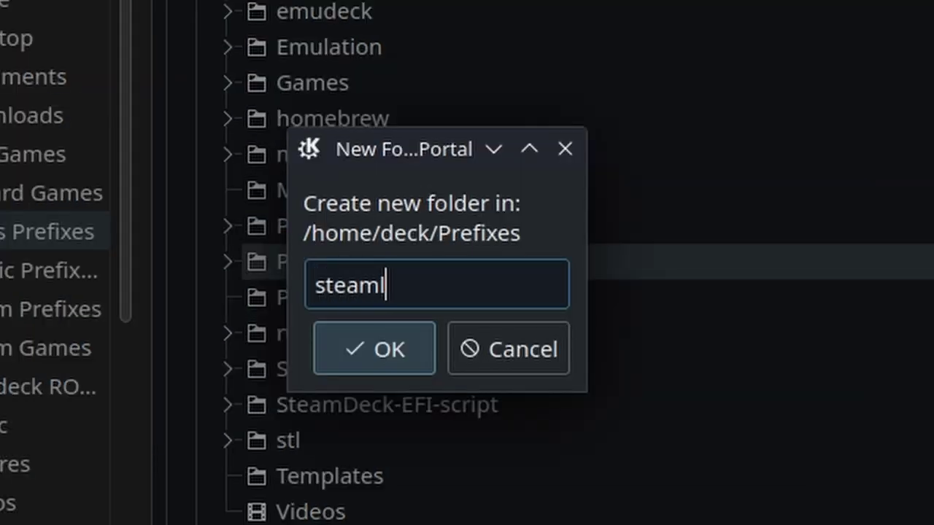
{"action": "type", "text": "ess"}
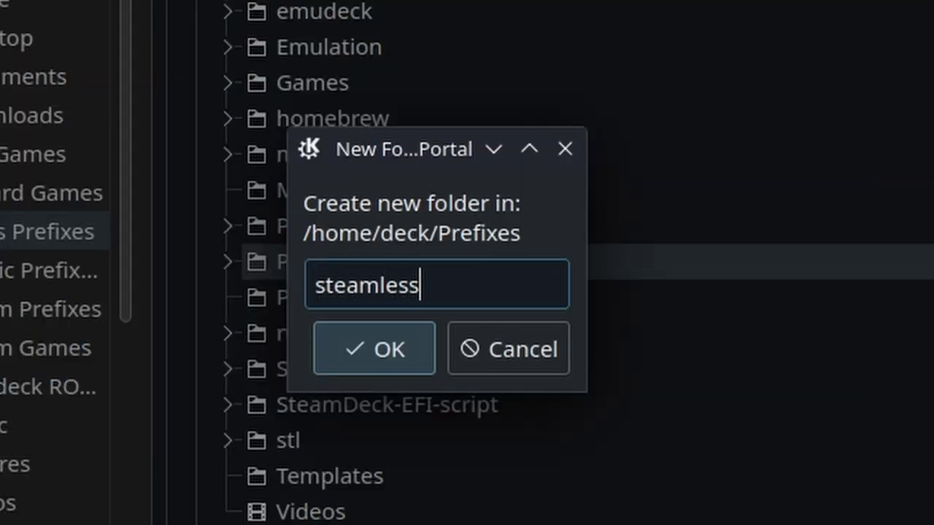
{"action": "left_click", "coordinate": [387, 353]}
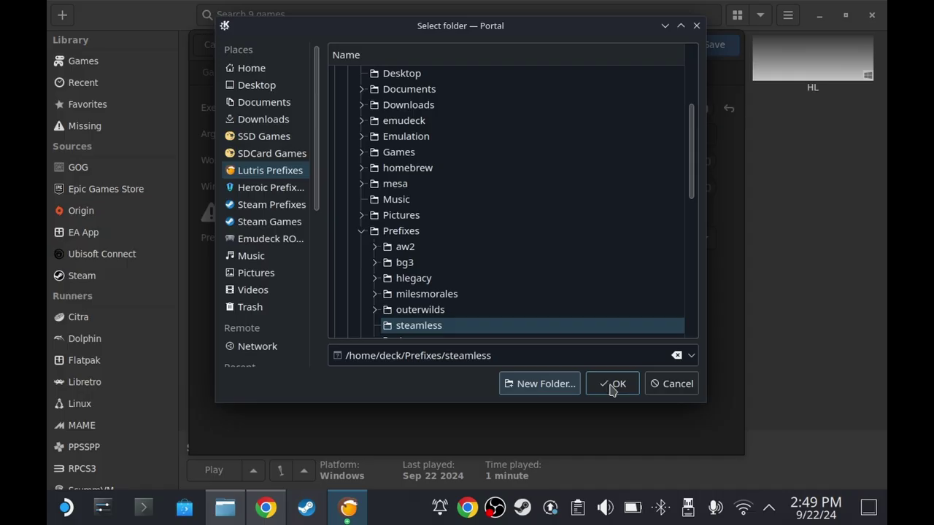
{"action": "left_click", "coordinate": [612, 384]}
Step: Set the steamless entry's Wine version to Proton - Experimental
{"action": "left_click", "coordinate": [387, 76]}
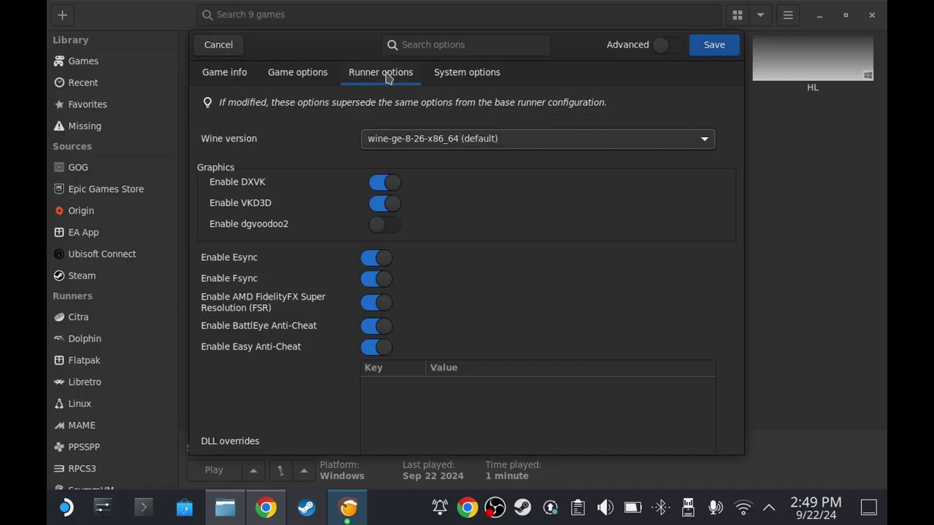
{"action": "left_click", "coordinate": [395, 141]}
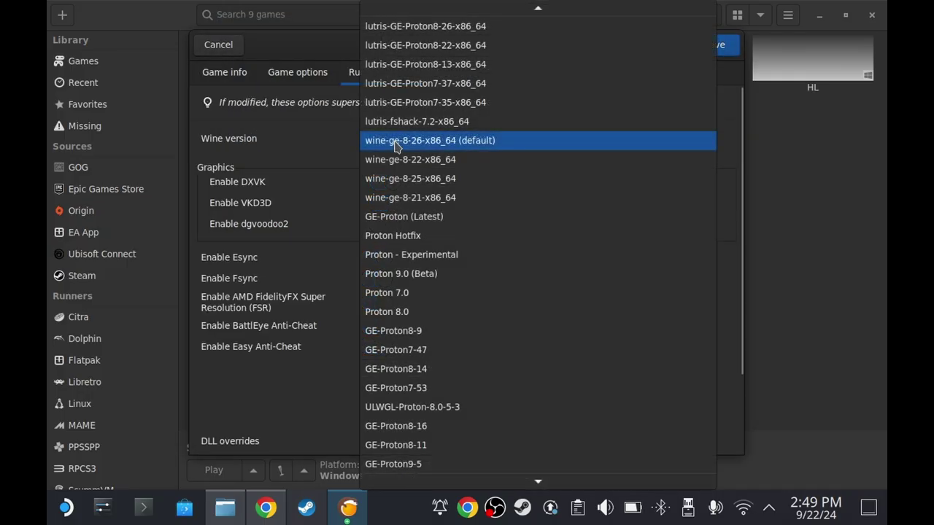
{"action": "left_click", "coordinate": [459, 254]}
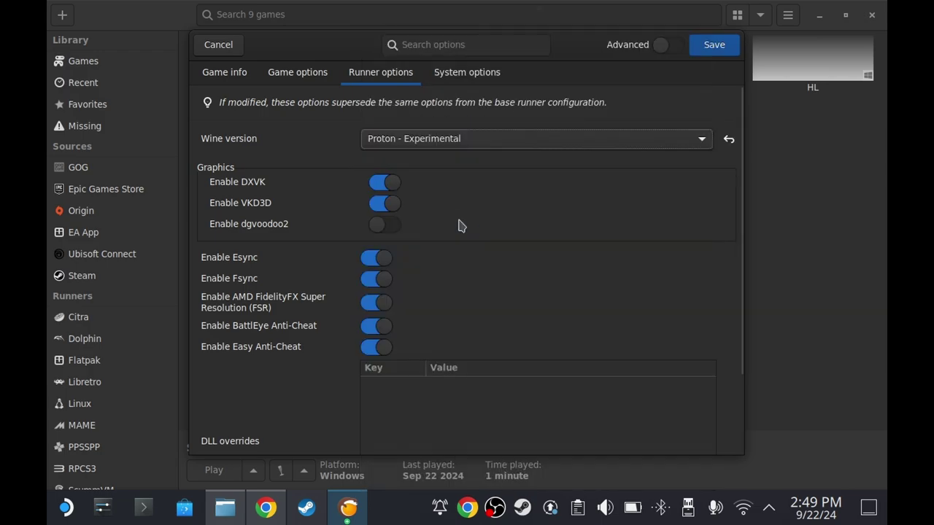
Step: Save the steamless entry's configuration and launch it from the Lutris library
{"action": "left_click", "coordinate": [713, 46]}
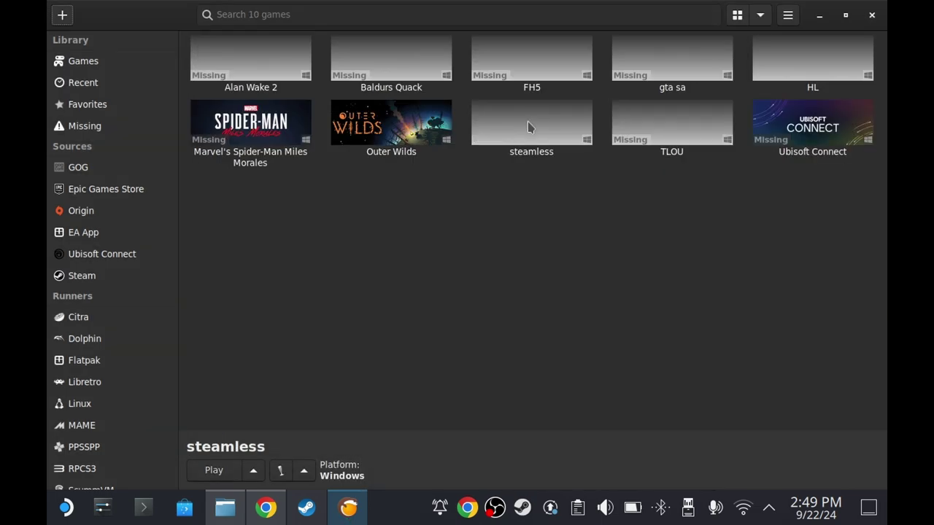
{"action": "double_click", "coordinate": [529, 128]}
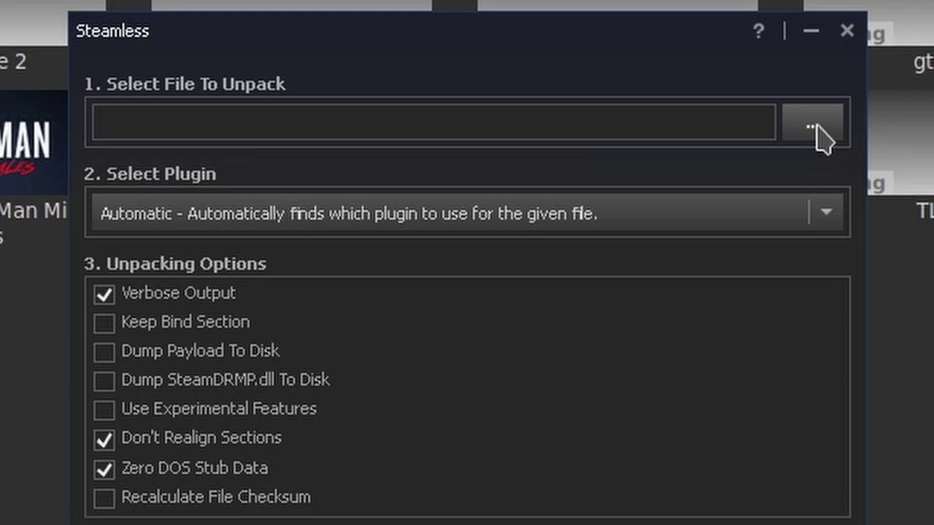
Step: Unpack GoWR.exe from the Steamless folder using the Automatic plugin, and close Steamless and Lutris
{"action": "left_click", "coordinate": [613, 117]}
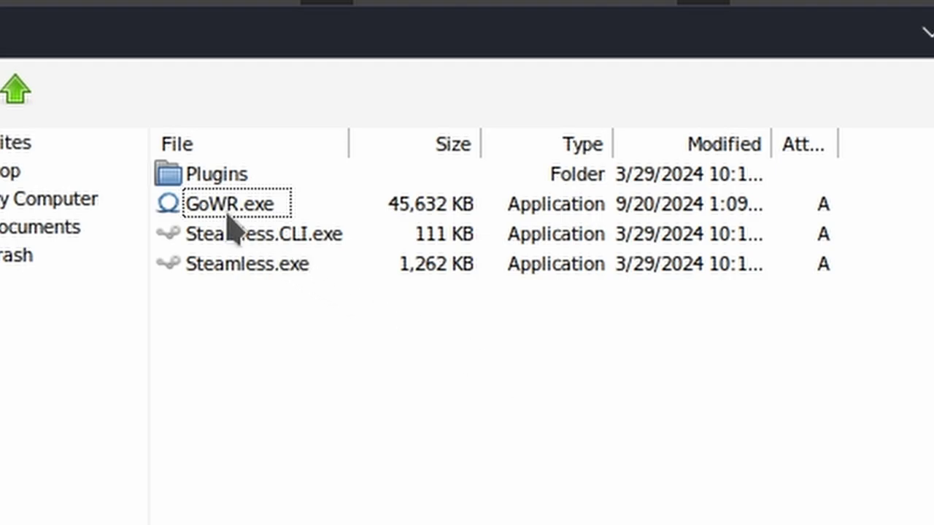
{"action": "left_click", "coordinate": [371, 141]}
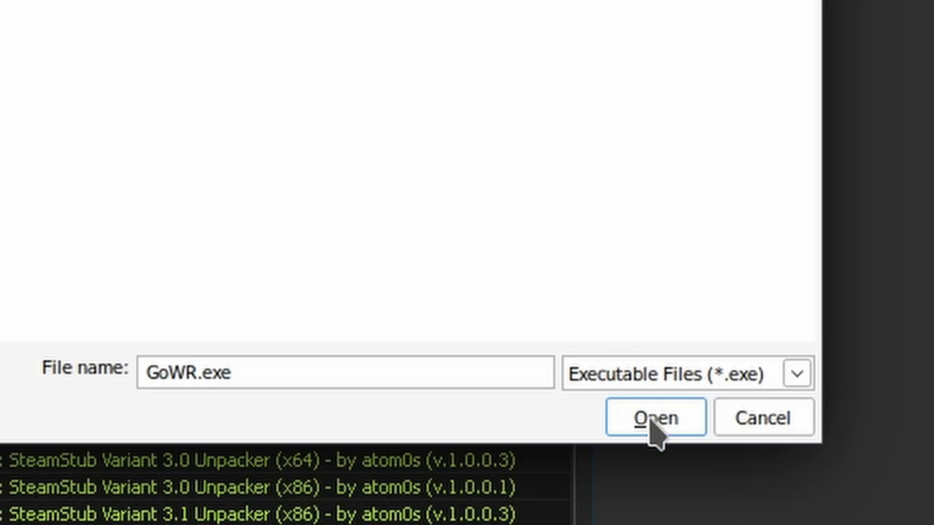
{"action": "left_click", "coordinate": [655, 422]}
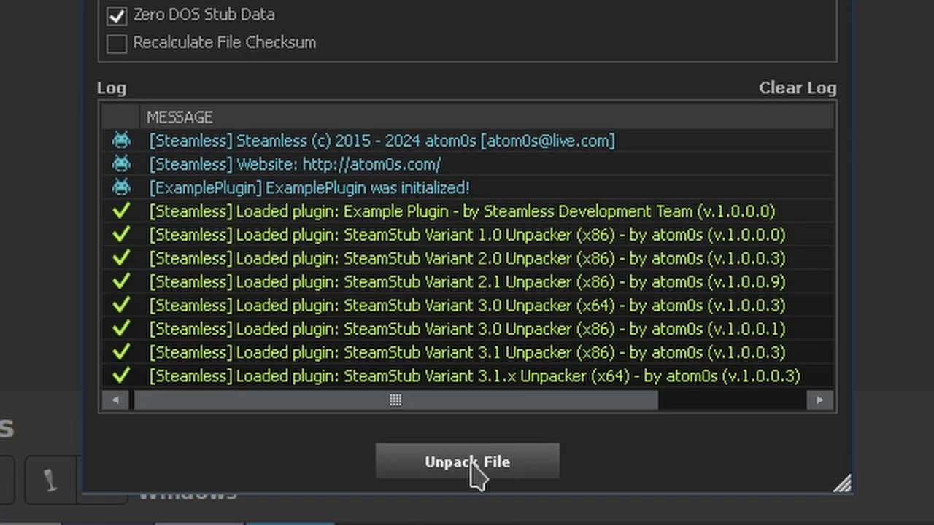
{"action": "left_click", "coordinate": [471, 466]}
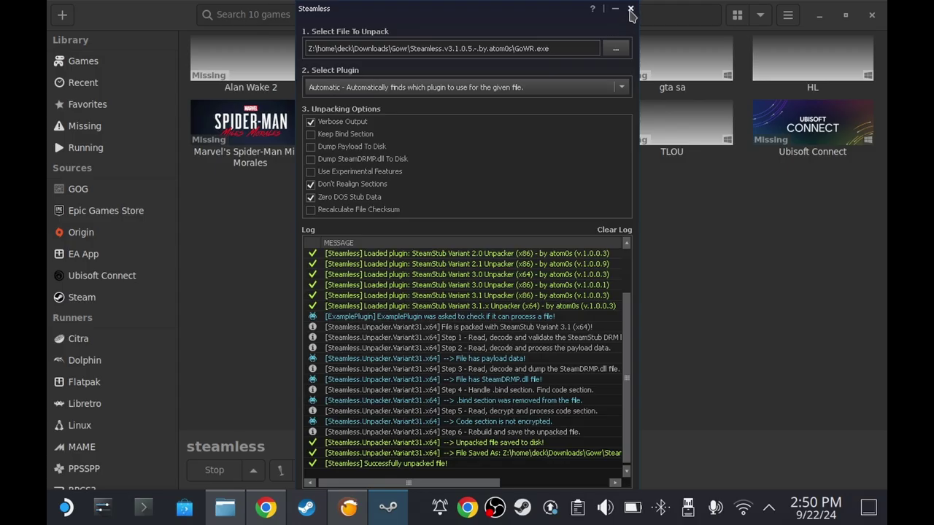
{"action": "left_click", "coordinate": [628, 11]}
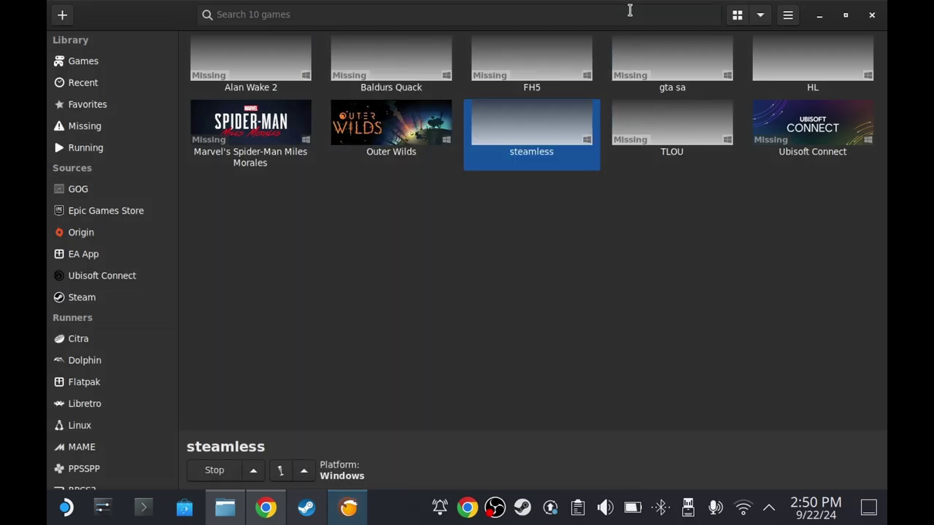
{"action": "left_click", "coordinate": [873, 16]}
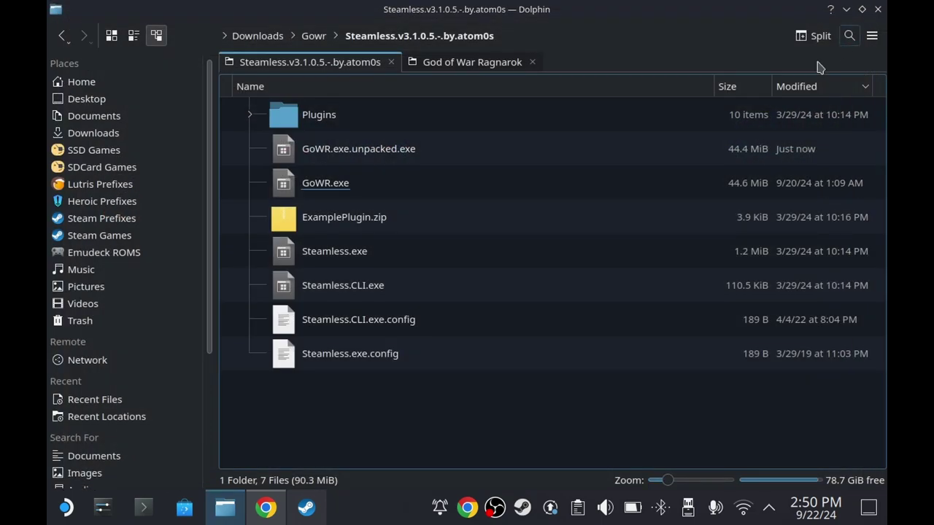
Step: Move GoWR.exe.unpacked.exe from the Steamless folder into the God of War Ragnarok game folder
{"action": "left_click", "coordinate": [381, 153]}
{"action": "right_click", "coordinate": [408, 153]}
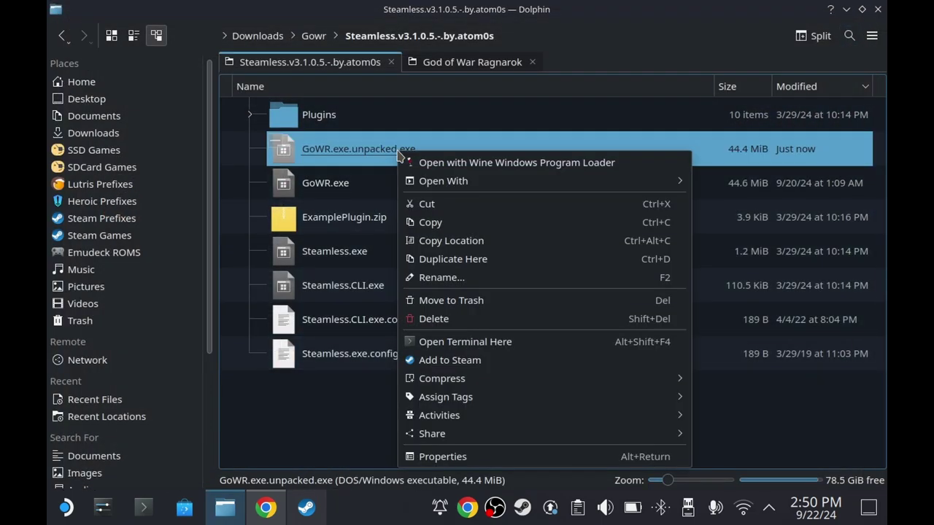
{"action": "left_click", "coordinate": [428, 205]}
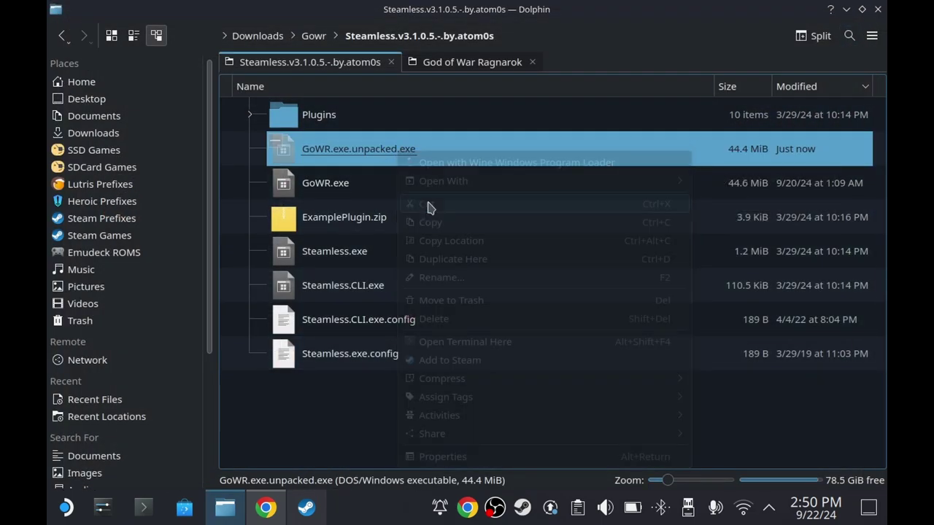
{"action": "left_click", "coordinate": [462, 65]}
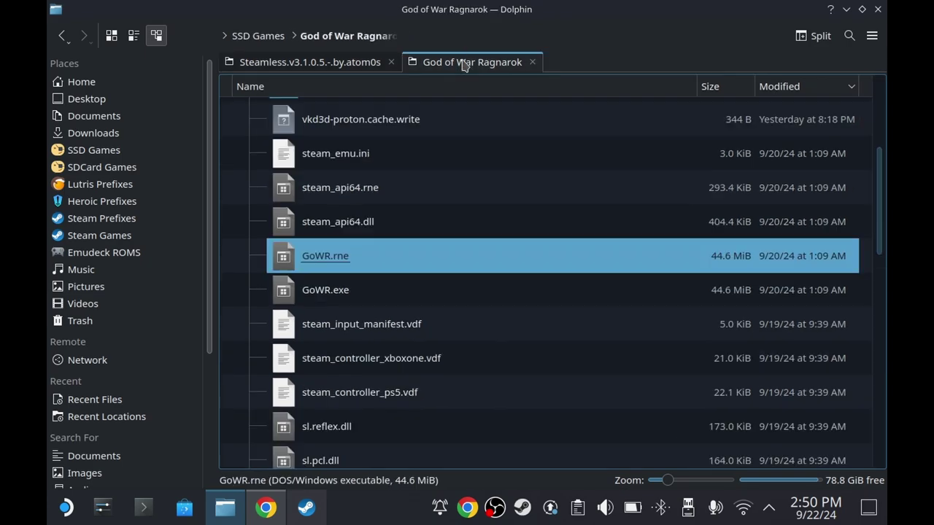
{"action": "left_click", "coordinate": [226, 281]}
{"action": "right_click", "coordinate": [230, 242]}
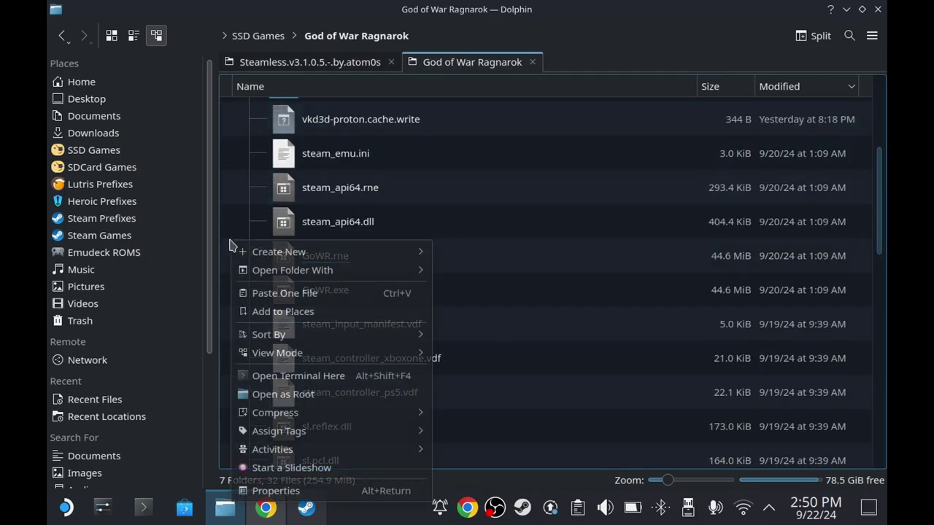
{"action": "left_click", "coordinate": [269, 292]}
Step: Rename the original GoWR.exe in the God of War Ragnarok folder as GoWR.exe.bak
{"action": "left_click", "coordinate": [339, 327]}
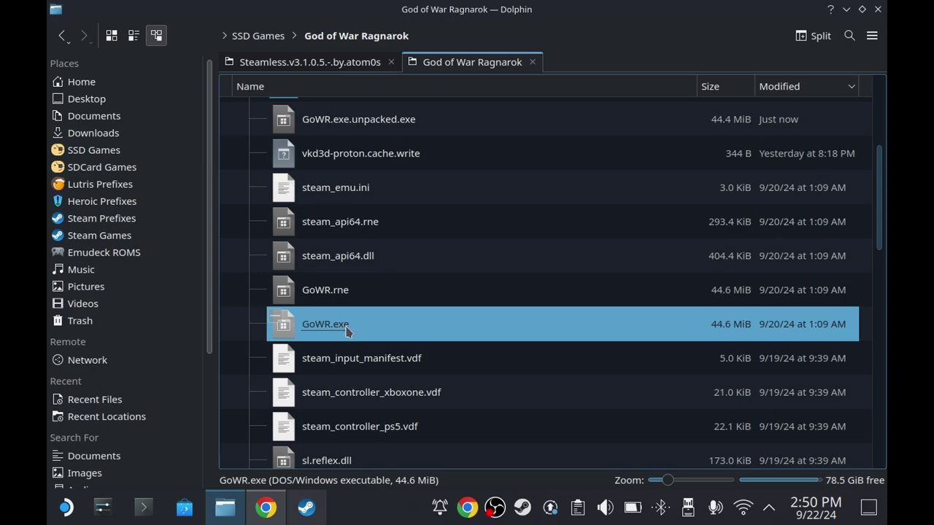
{"action": "key", "text": "F2"}
{"action": "left_click", "coordinate": [357, 326]}
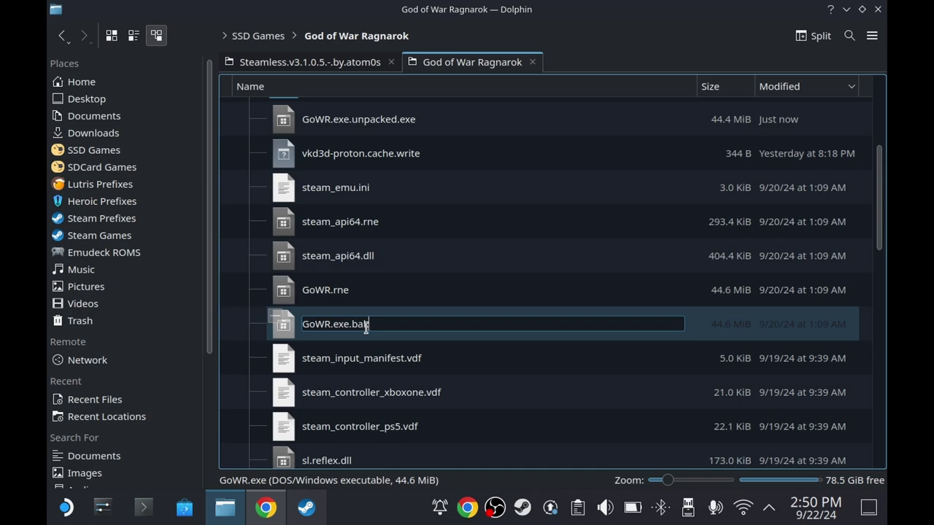
{"action": "key", "text": "Return"}
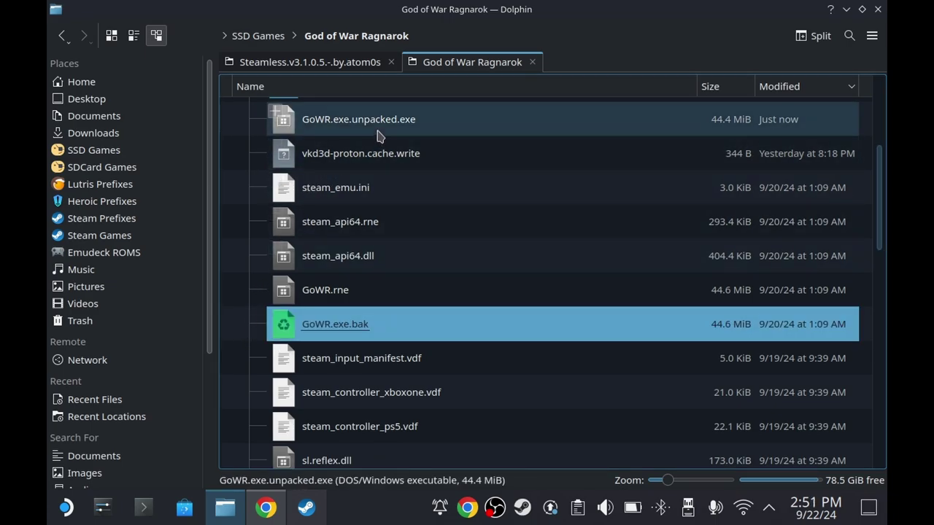
Step: Rename GoWR.exe.unpacked.exe in the game folder as GoWR.exe
{"action": "left_click", "coordinate": [372, 129]}
{"action": "key", "text": "F2"}
{"action": "left_click_drag", "start_coordinate": [350, 119], "coordinate": [460, 134]}
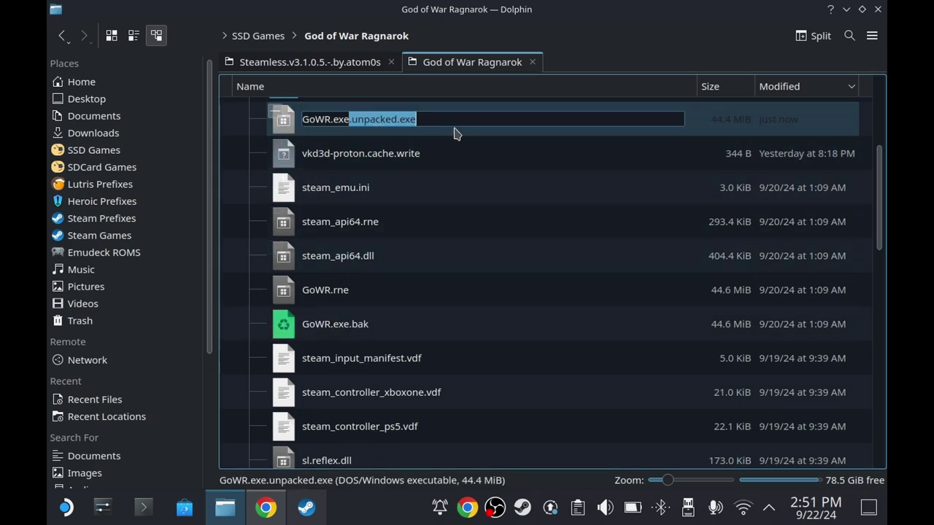
{"action": "key", "text": "BackSpace"}
{"action": "left_click", "coordinate": [403, 143]}
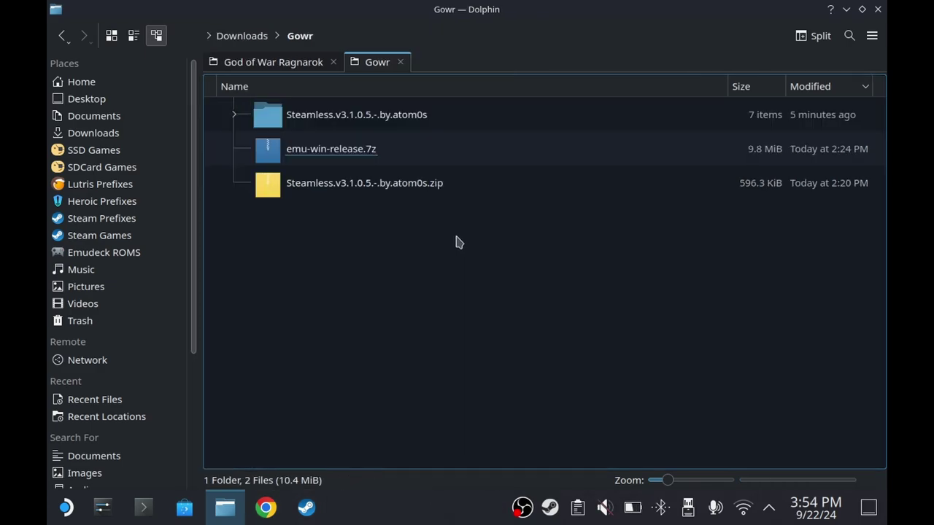
Step: Extract steam_api64.dll from the regular/x64 folder of emu-win-release.7z into the God of War Ragnarok folder, overwriting the existing file
{"action": "left_click", "coordinate": [358, 160]}
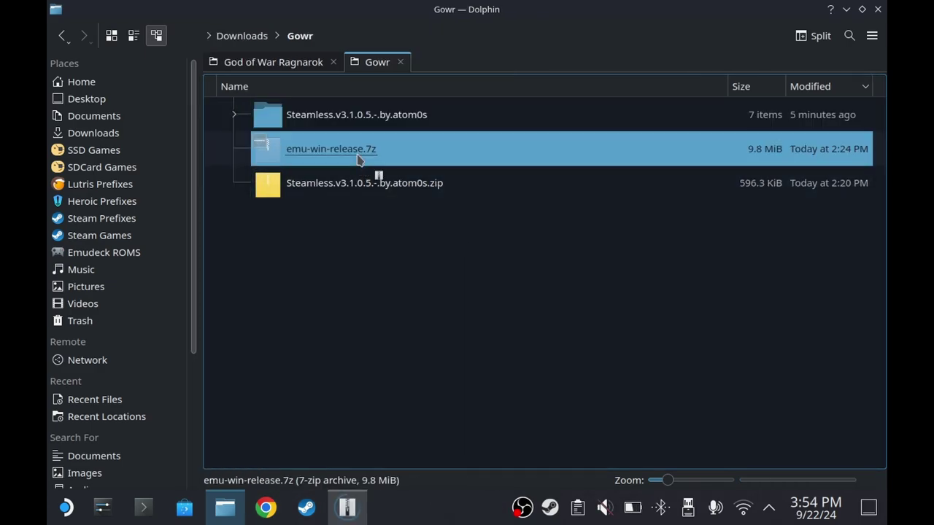
{"action": "left_click", "coordinate": [259, 64]}
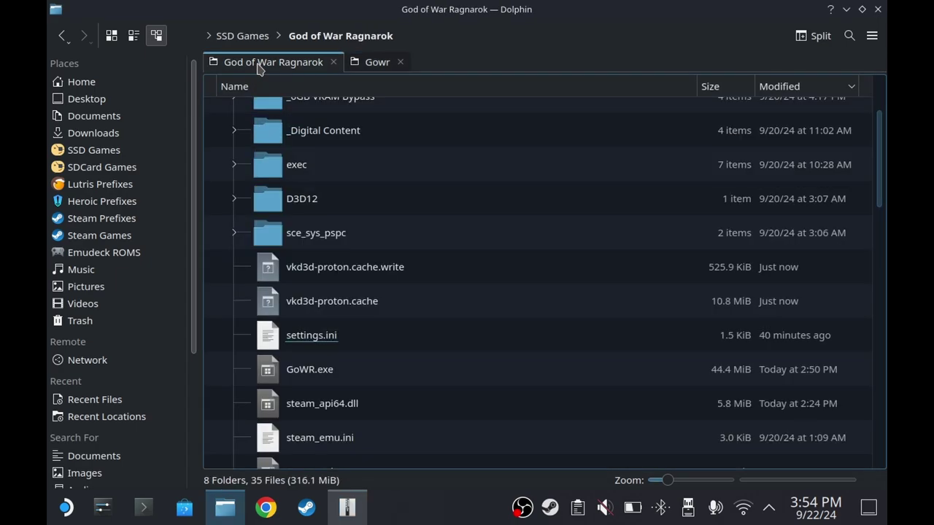
{"action": "left_click", "coordinate": [348, 510]}
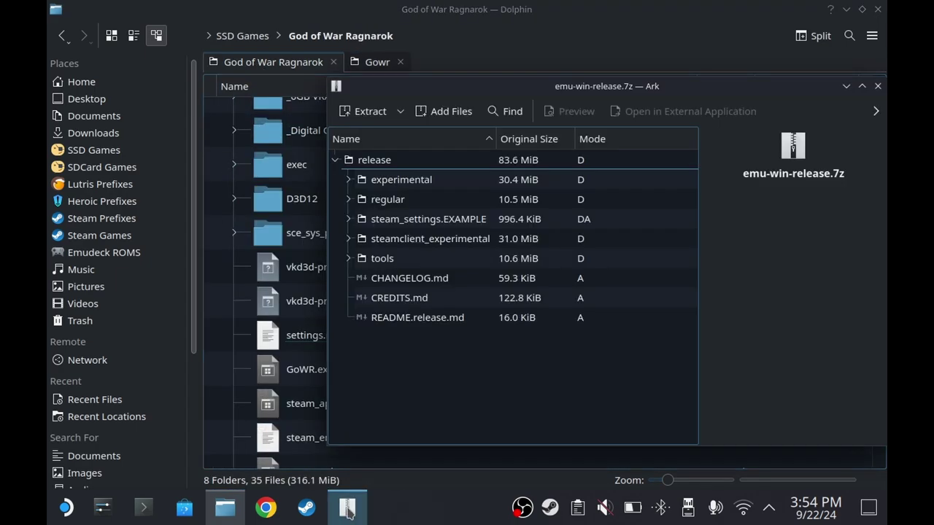
{"action": "left_click", "coordinate": [351, 199]}
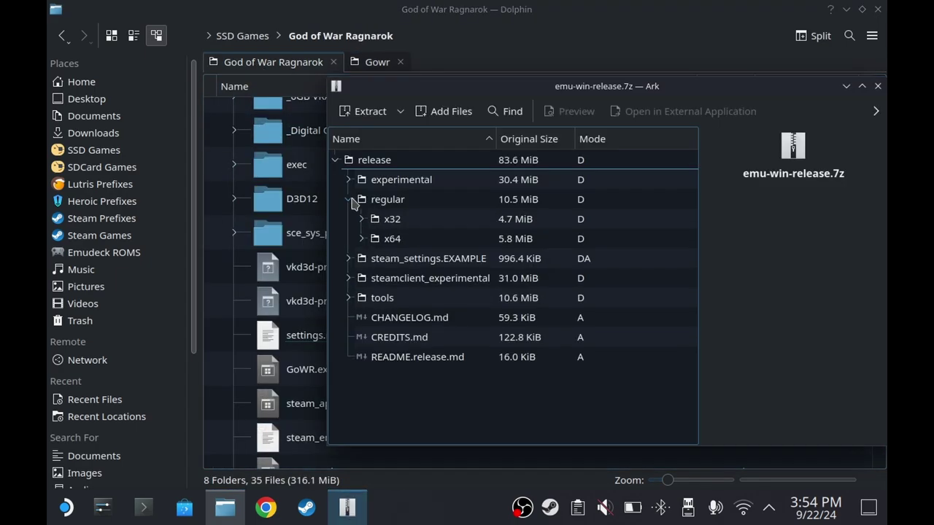
{"action": "left_click", "coordinate": [364, 240]}
{"action": "left_click", "coordinate": [414, 260]}
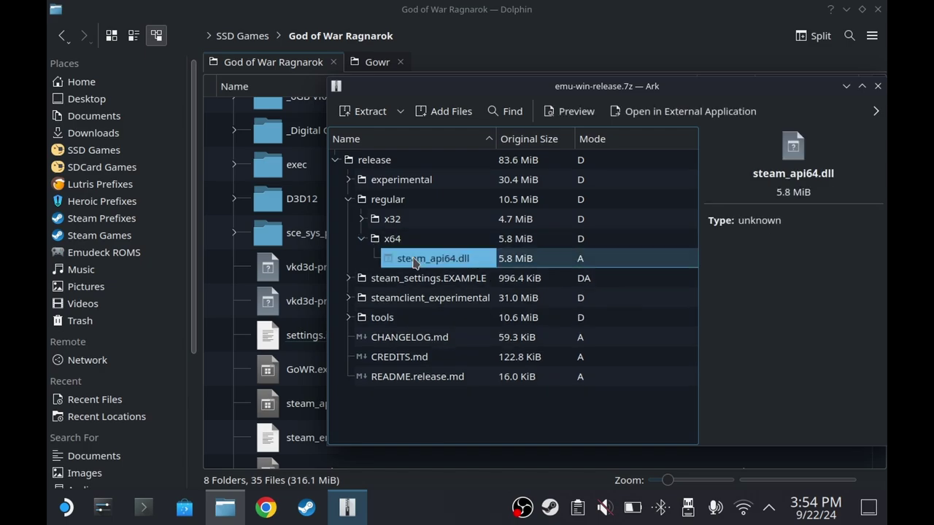
{"action": "left_click_drag", "start_coordinate": [425, 264], "coordinate": [224, 309]}
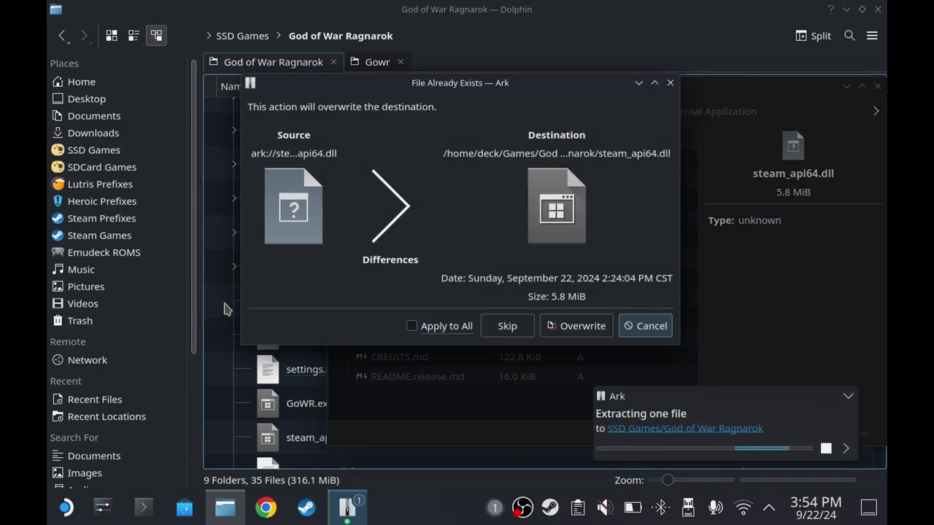
{"action": "left_click", "coordinate": [562, 326]}
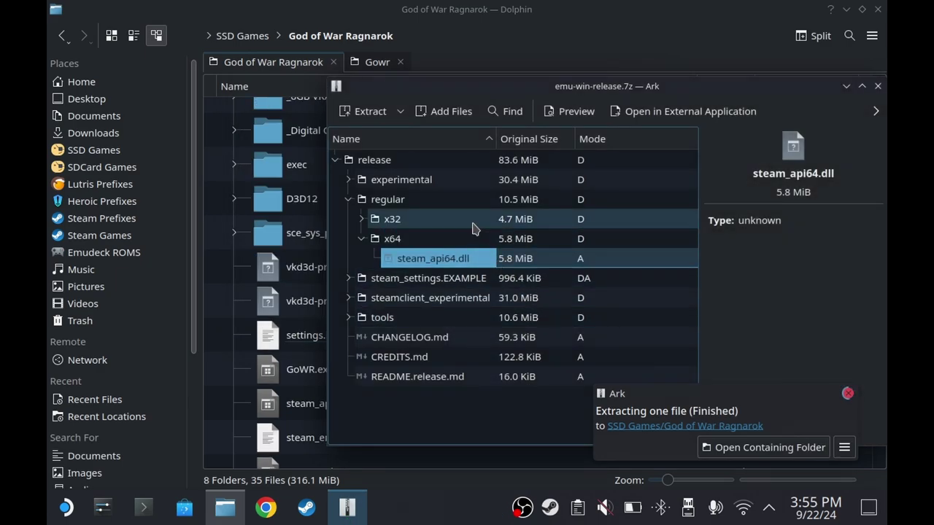
Step: Locate the alternative steam_api64.dll in the archive's experimental/x64 folder
{"action": "left_click", "coordinate": [348, 180]}
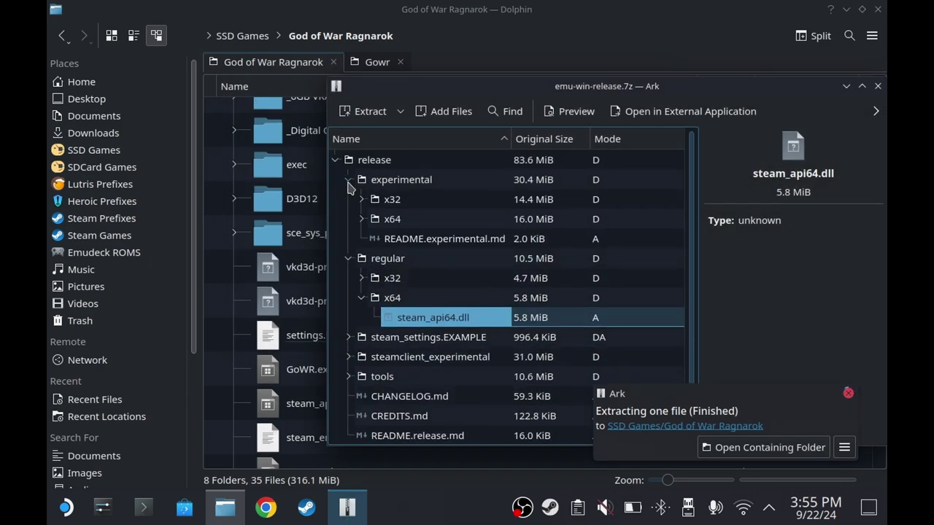
{"action": "left_click", "coordinate": [394, 179]}
{"action": "left_click", "coordinate": [361, 219]}
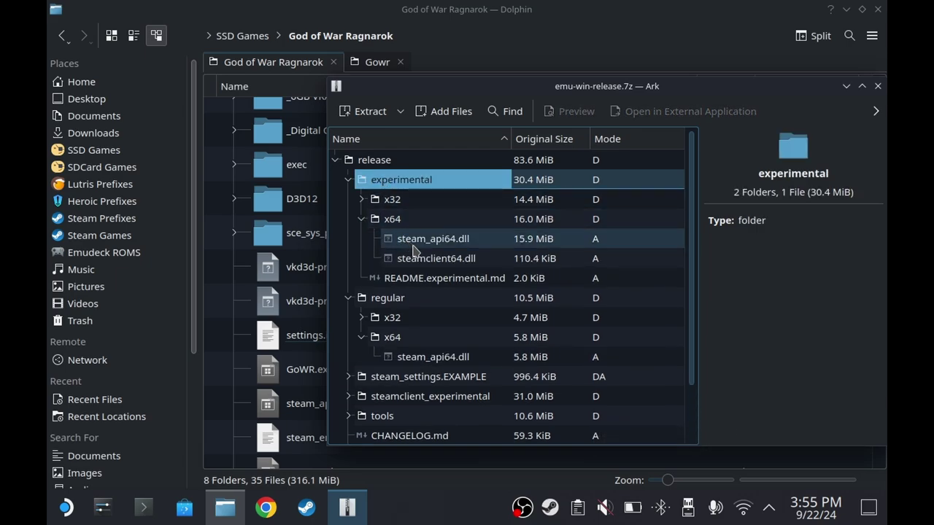
{"action": "left_click", "coordinate": [416, 245]}
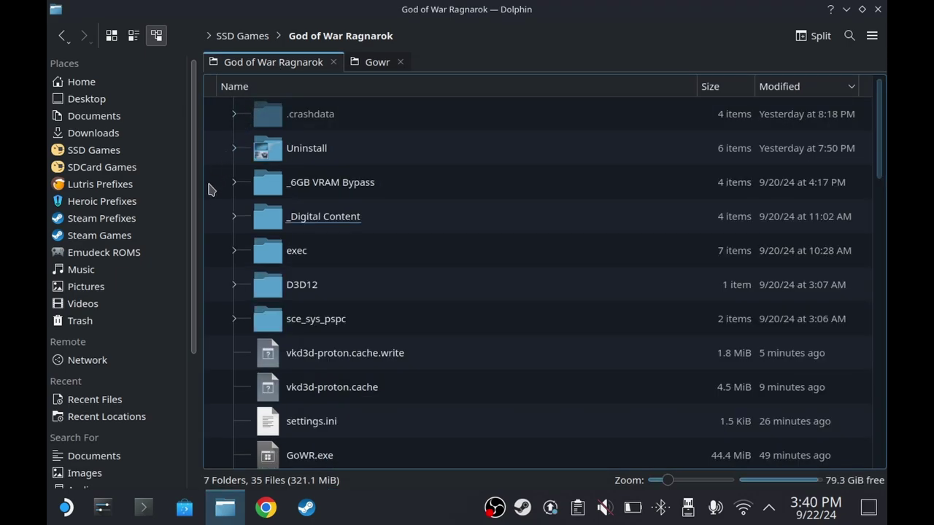
Step: Create a folder named steam_settings in the God of War Ragnarok game folder
{"action": "right_click", "coordinate": [214, 199]}
{"action": "mouse_move", "coordinate": [259, 207]}
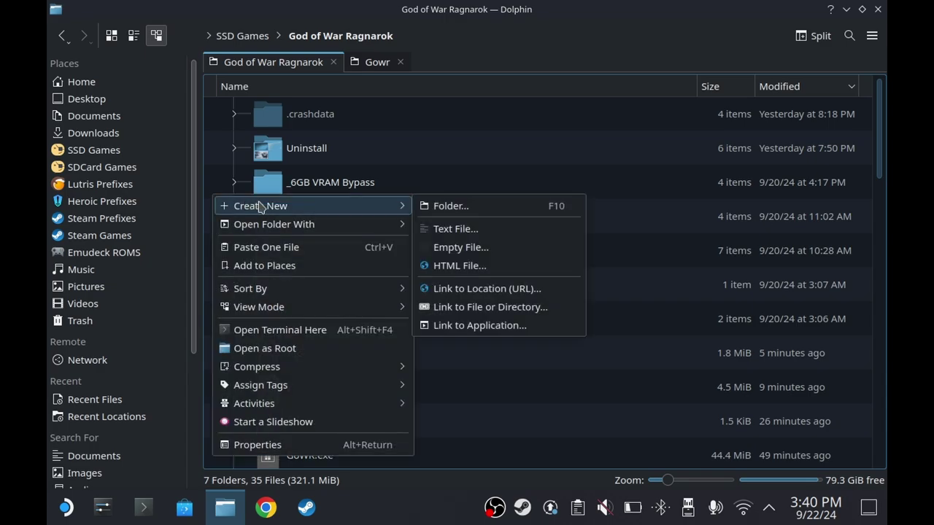
{"action": "left_click", "coordinate": [451, 206]}
{"action": "type", "text": "st"}
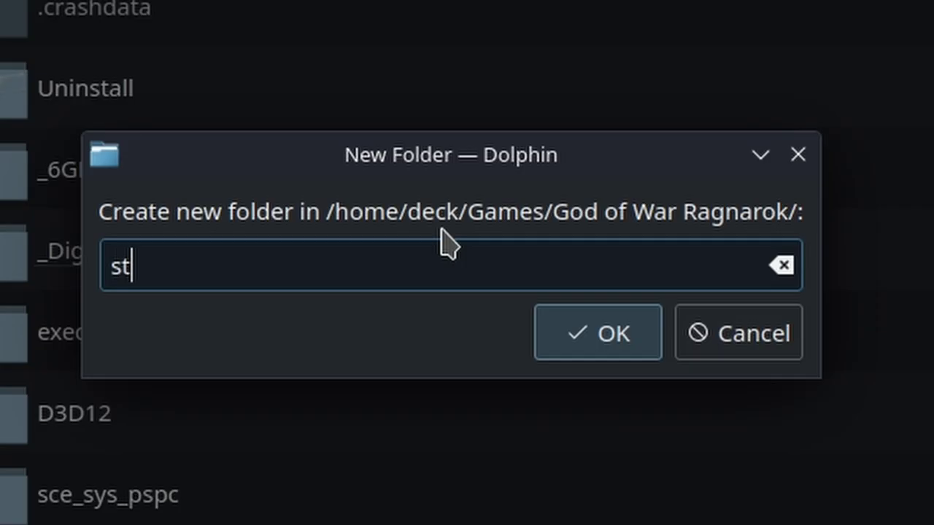
{"action": "type", "text": "eam"}
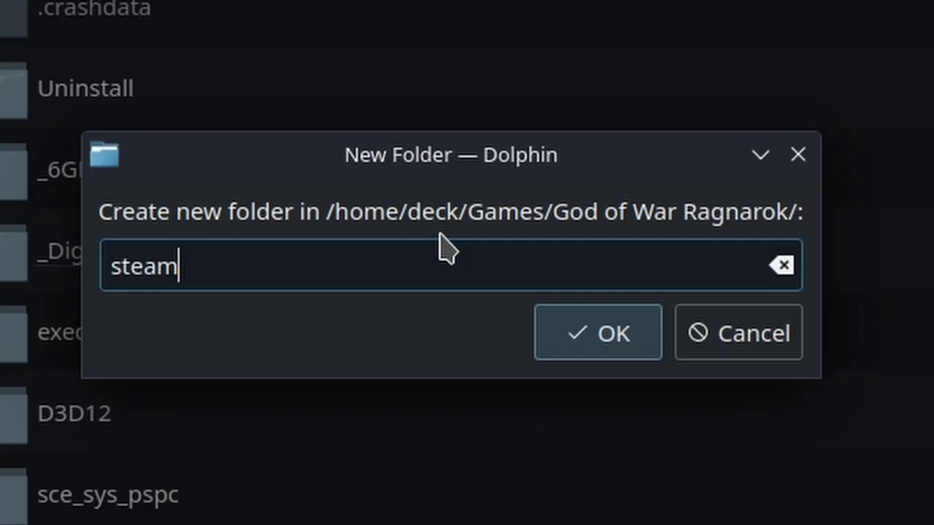
{"action": "type", "text": "_settings"}
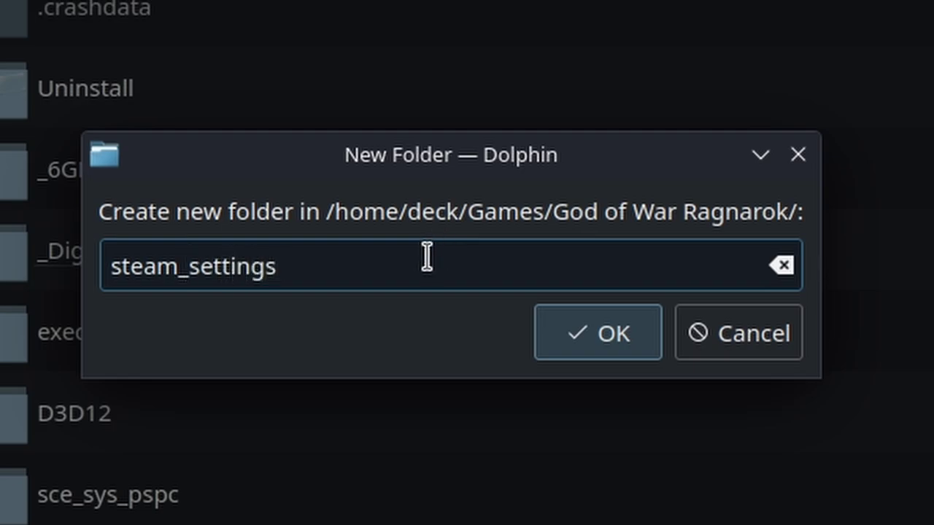
{"action": "key", "text": "Return"}
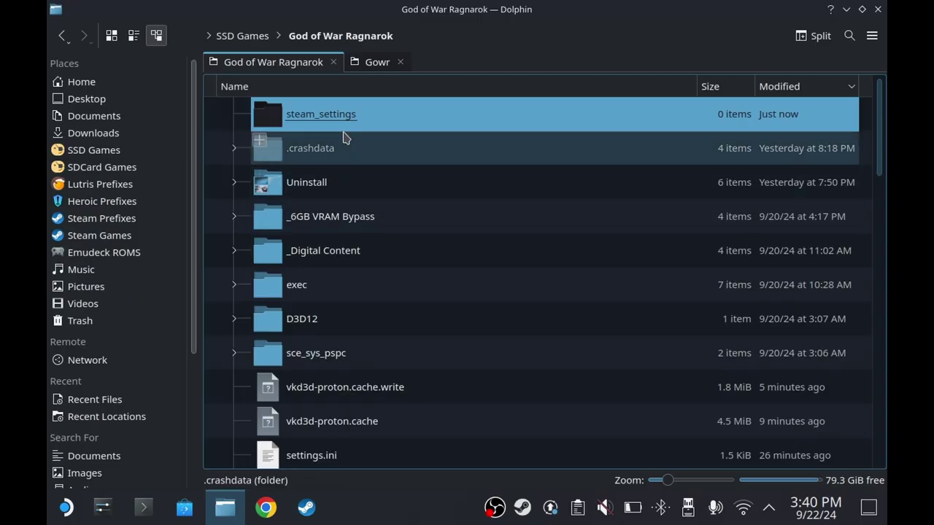
Step: Extract configs.main.EXAMPLE.ini from the steam_settings.EXAMPLE folder of emu-win-release.7z into the game's steam_settings folder
{"action": "left_click", "coordinate": [372, 62]}
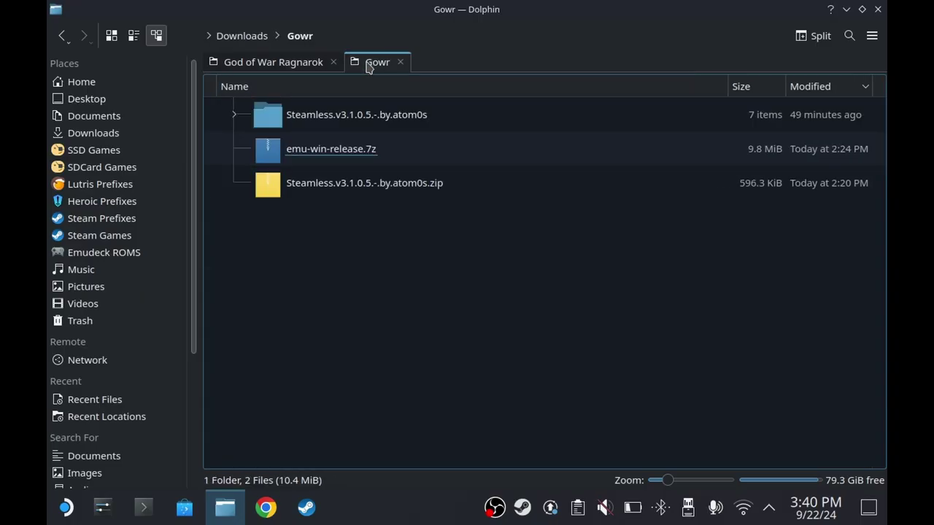
{"action": "double_click", "coordinate": [332, 149]}
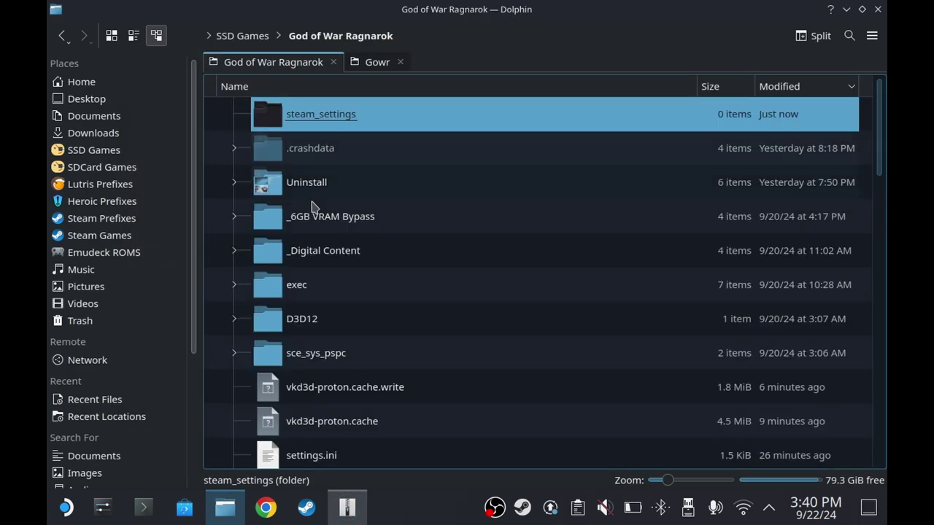
{"action": "left_click", "coordinate": [347, 507]}
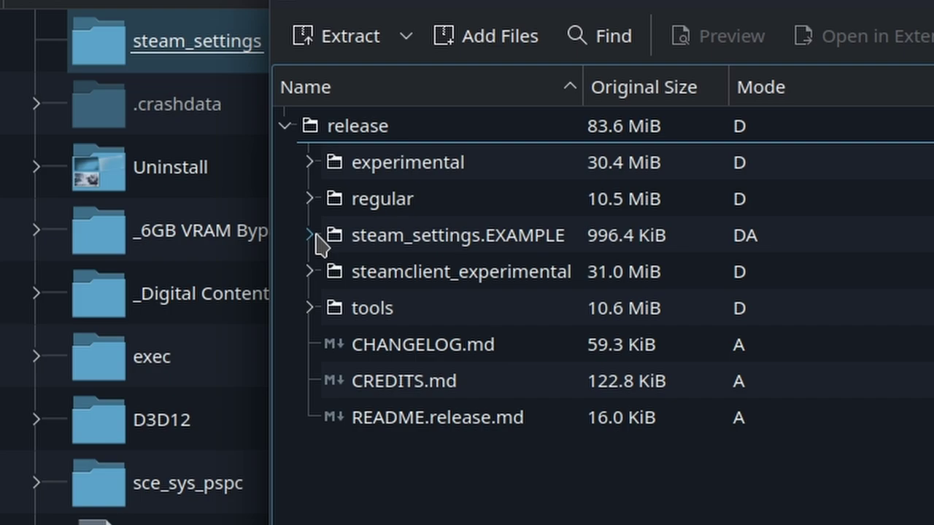
{"action": "left_click", "coordinate": [310, 235]}
{"action": "scroll", "coordinate": [494, 351], "scroll_direction": "down", "scroll_amount": 3}
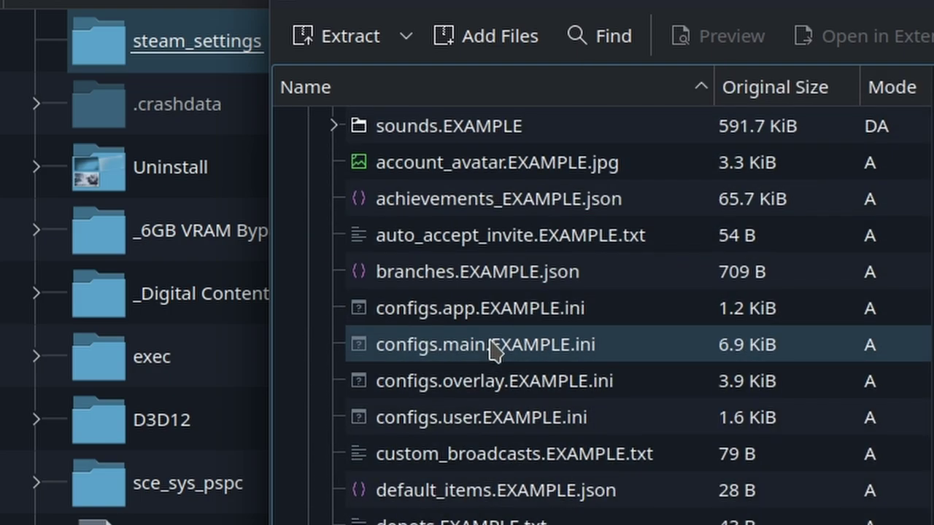
{"action": "left_click_drag", "start_coordinate": [494, 350], "coordinate": [202, 46]}
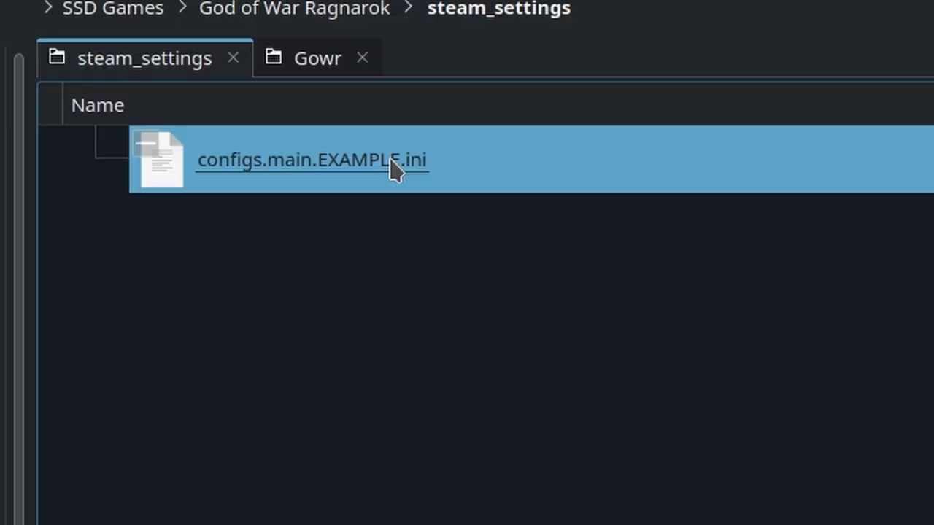
Step: Rename configs.main.EXAMPLE.ini in the steam_settings folder as configs.main.ini
{"action": "key", "text": "F2"}
{"action": "left_click", "coordinate": [328, 44]}
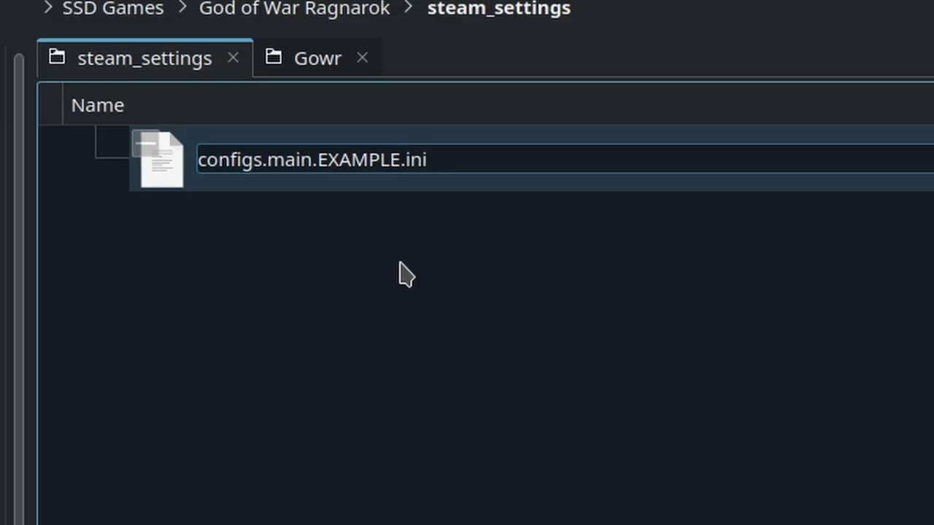
{"action": "key", "text": "BackSpace"}
{"action": "key", "text": "BackSpace"}
{"action": "key", "text": "BackSpace"}
{"action": "key", "text": "BackSpace"}
{"action": "key", "text": "BackSpace"}
{"action": "key", "text": "BackSpace"}
{"action": "key", "text": "BackSpace"}
{"action": "key", "text": "BackSpace"}
{"action": "left_click", "coordinate": [402, 273]}
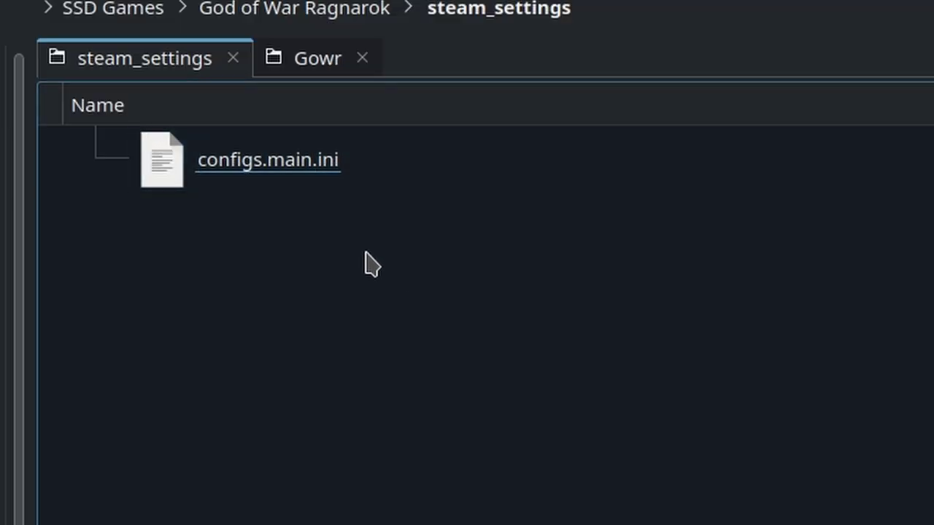
Step: Set steam_deck=1 in the main::general section of configs.main.ini, then save and close the file
{"action": "left_click", "coordinate": [294, 183]}
{"action": "double_click", "coordinate": [294, 179]}
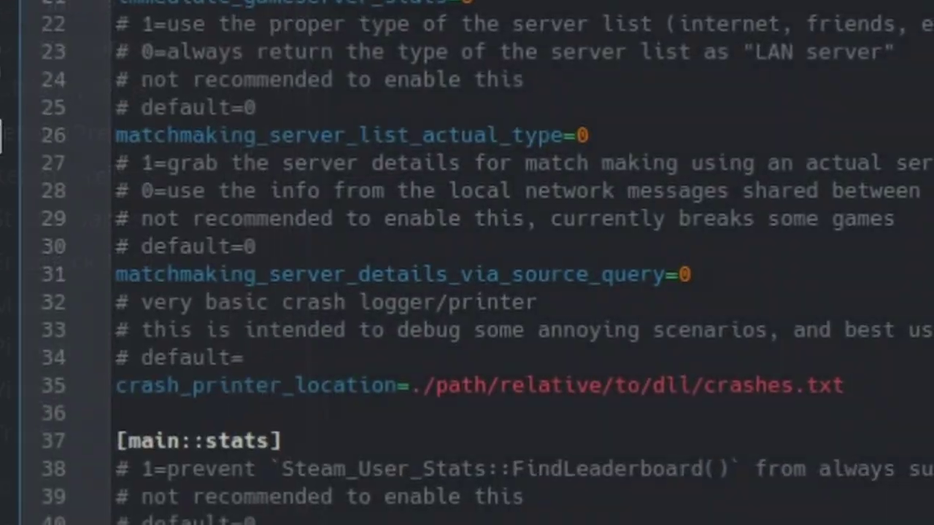
{"action": "left_click", "coordinate": [300, 276]}
{"action": "key", "text": "BackSpace"}
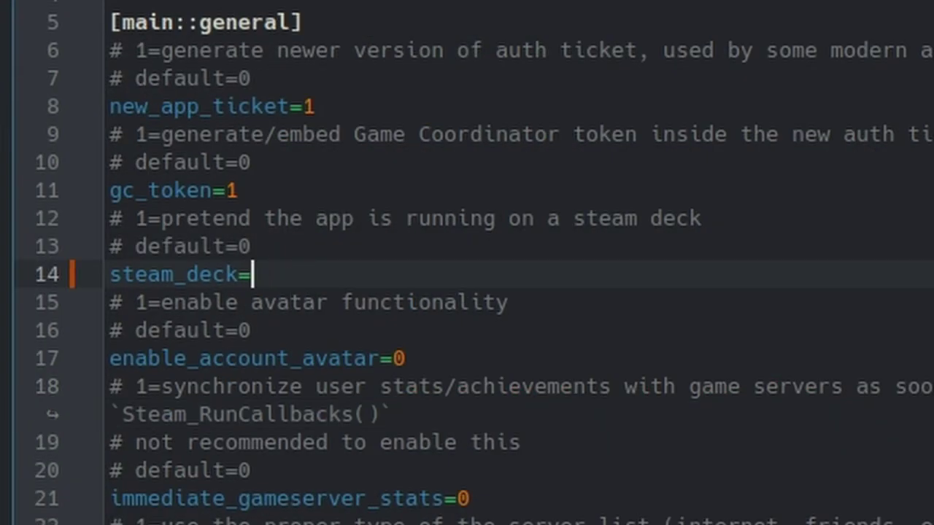
{"action": "type", "text": "1"}
{"action": "left_click", "coordinate": [194, 58]}
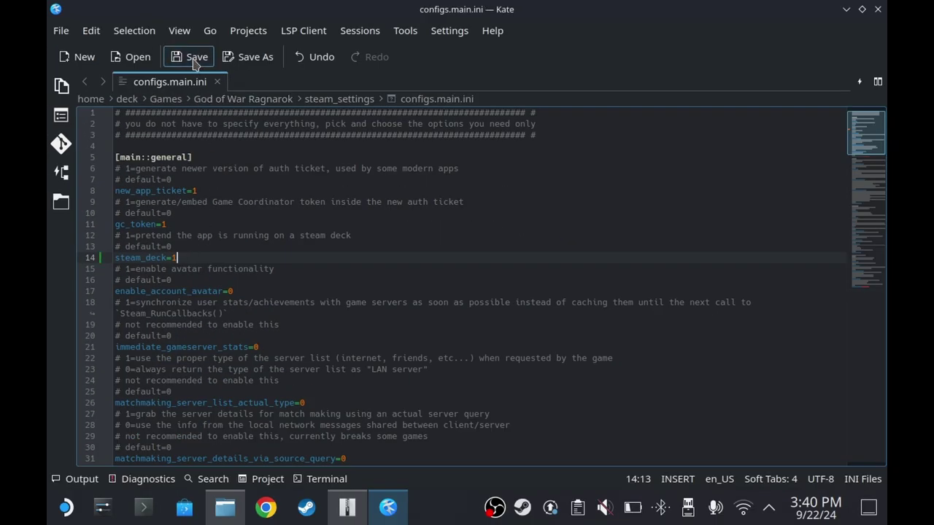
{"action": "left_click", "coordinate": [878, 9]}
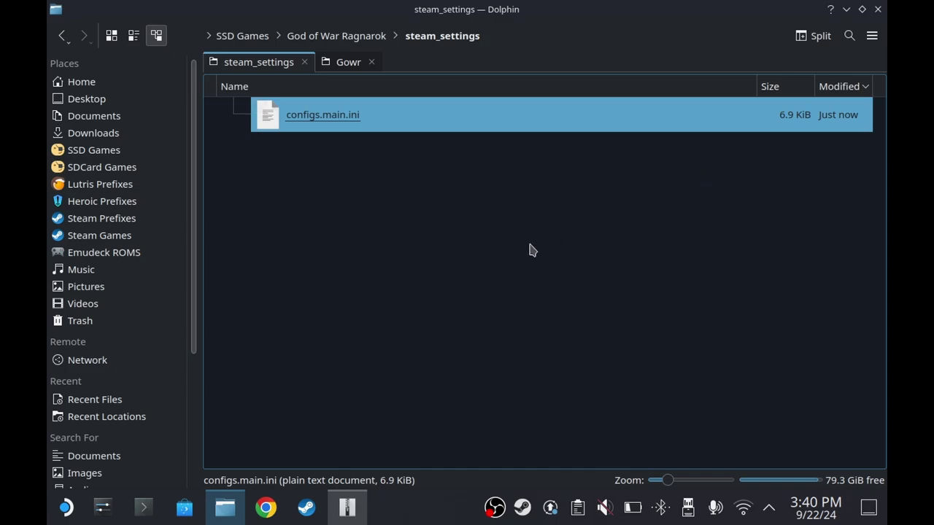
Step: Add GoWR.exe from the God of War Ragnarok folder to Steam
{"action": "left_click", "coordinate": [515, 255]}
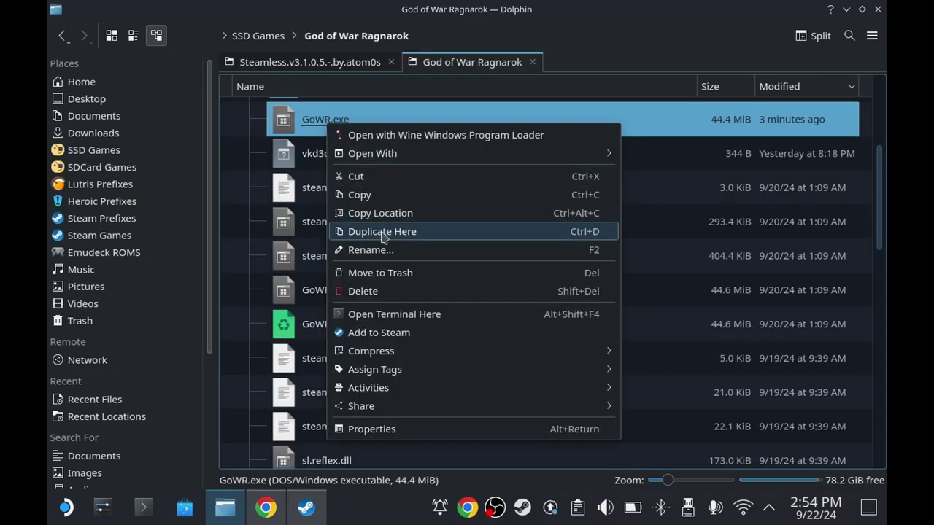
{"action": "left_click", "coordinate": [372, 334]}
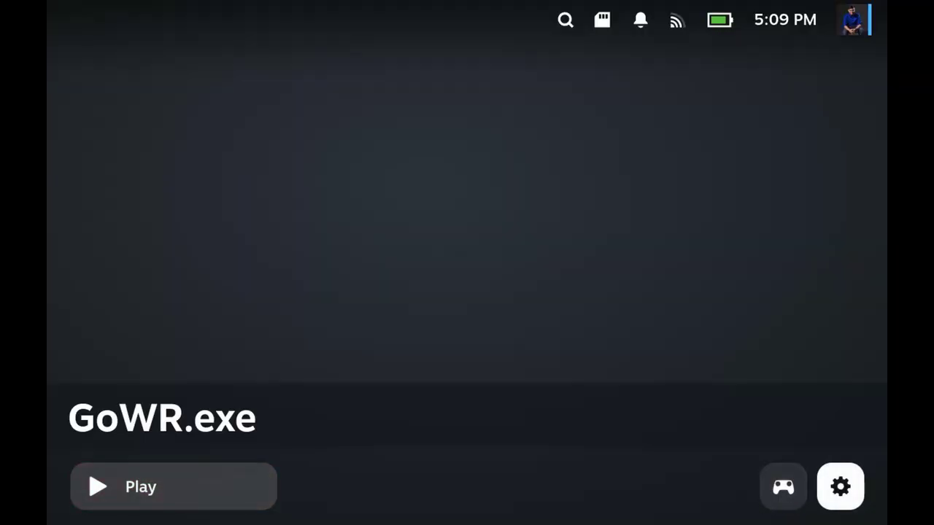
Step: Set the launch options of the GoWR.exe shortcut in Steam to steamdeck=1 %command%
{"action": "key", "text": "Return"}
{"action": "key", "text": "Down"}
{"action": "key", "text": "Down"}
{"action": "key", "text": "Down"}
{"action": "key", "text": "Down"}
{"action": "key", "text": "Return"}
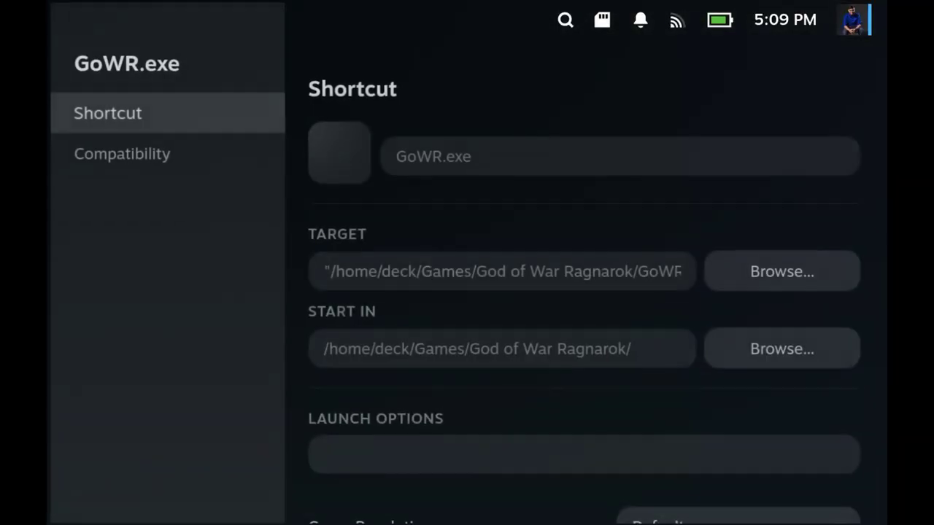
{"action": "key", "text": "Down"}
{"action": "key", "text": "Down"}
{"action": "key", "text": "Down"}
{"action": "key", "text": "Return"}
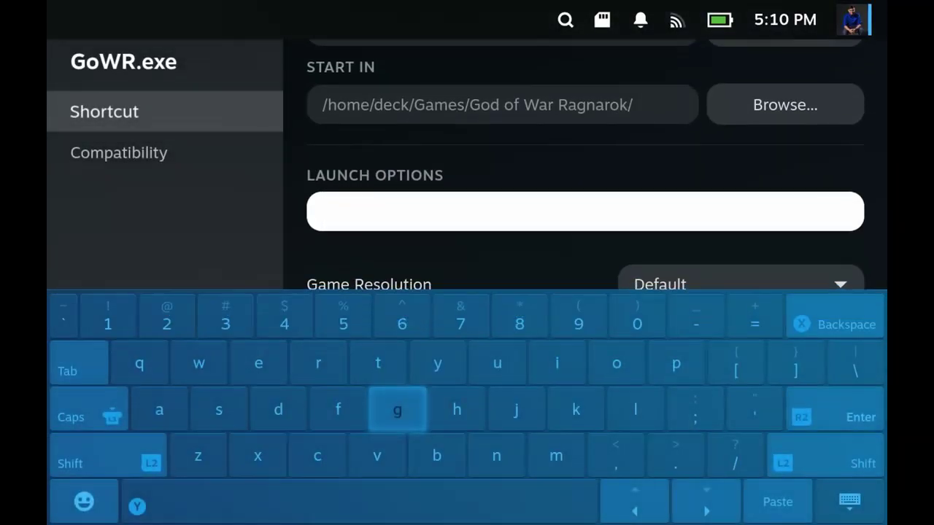
{"action": "type", "text": "s"}
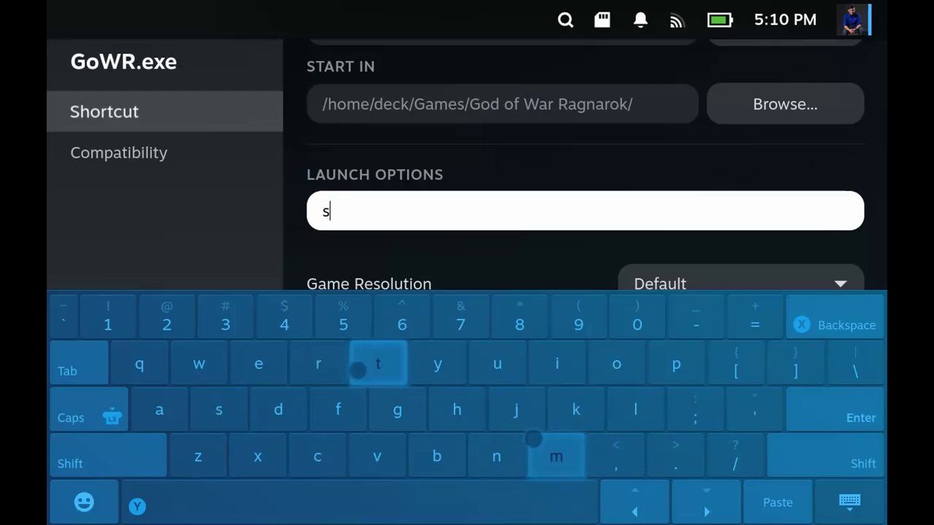
{"action": "type", "text": "teamdeck=1 "}
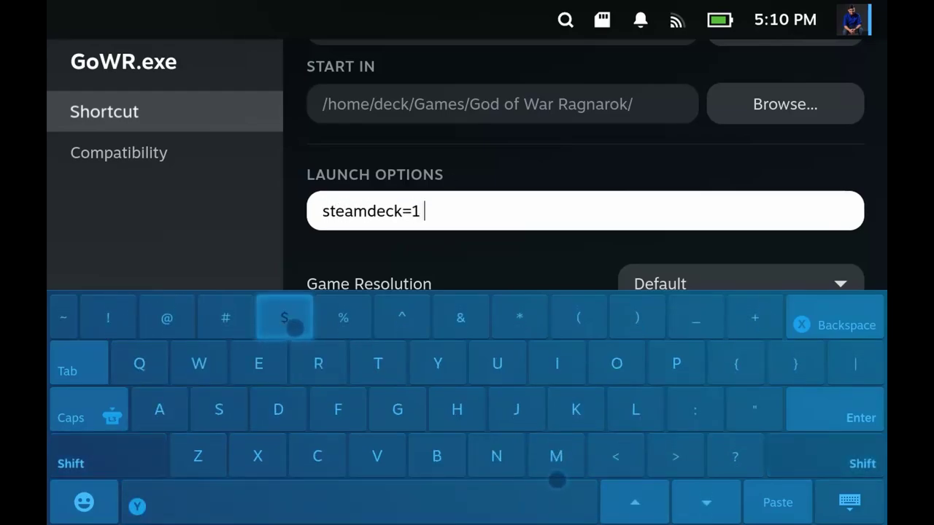
{"action": "type", "text": "%command"}
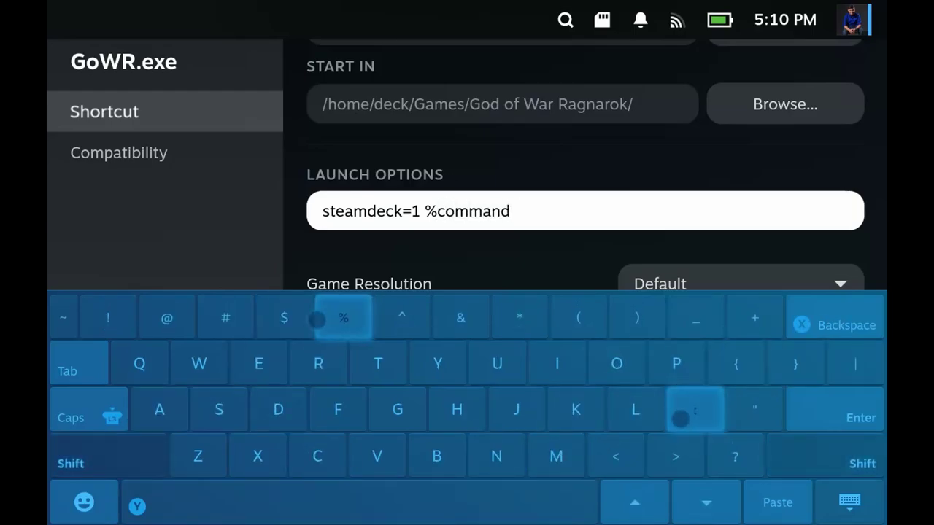
{"action": "type", "text": "%"}
{"action": "left_click", "coordinate": [850, 501]}
{"action": "key", "text": "Escape"}
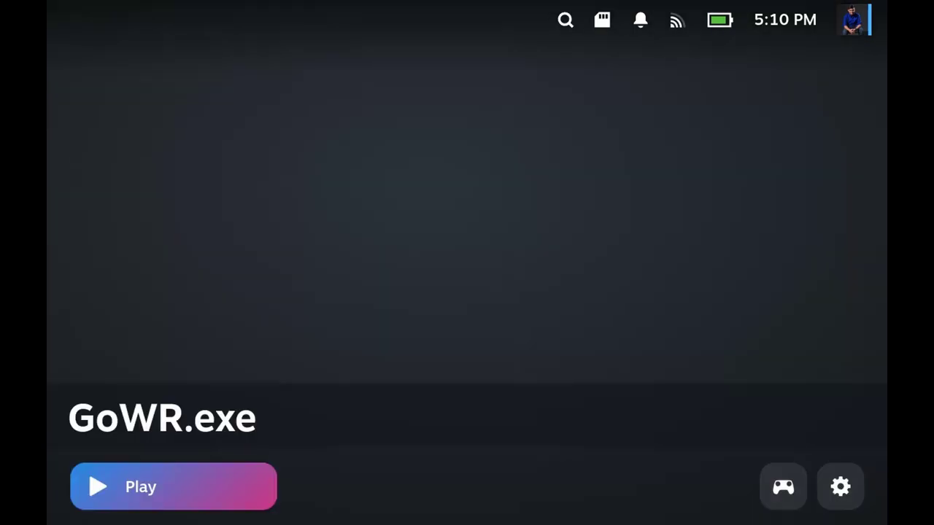
Step: Reopen the GoWR.exe shortcut's launch options for editing and delete the trailing command% text
{"action": "key", "text": "Right"}
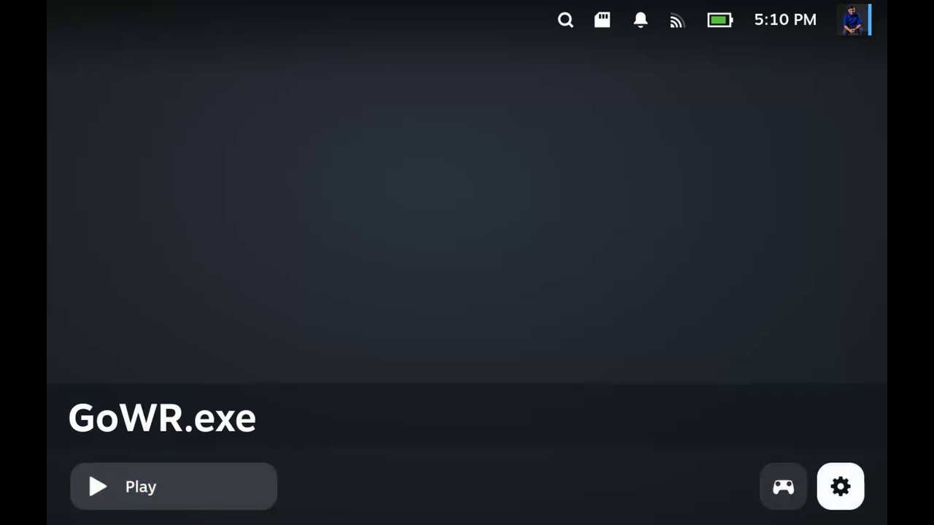
{"action": "key", "text": "Return"}
{"action": "key", "text": "Down"}
{"action": "key", "text": "Down"}
{"action": "key", "text": "Down"}
{"action": "key", "text": "Down"}
{"action": "key", "text": "Down"}
{"action": "key", "text": "Down"}
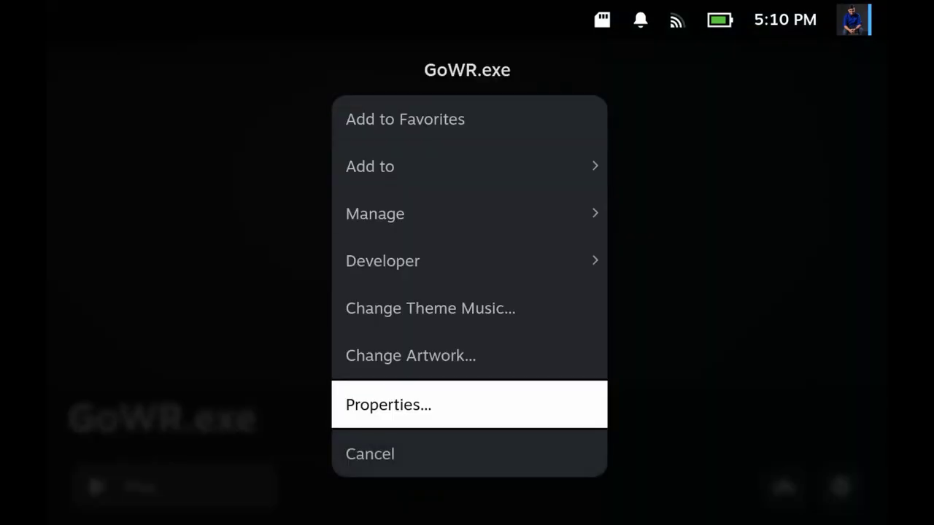
{"action": "key", "text": "Return"}
{"action": "key", "text": "Down"}
{"action": "key", "text": "Down"}
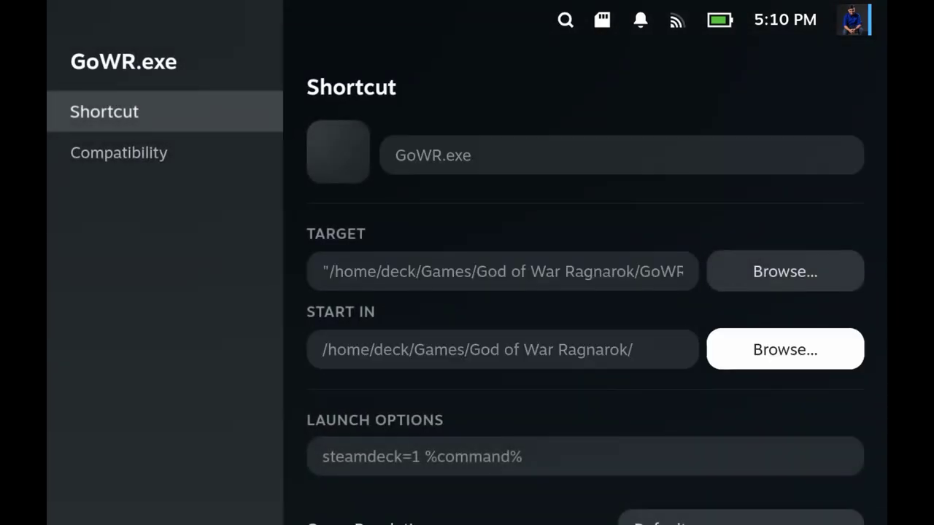
{"action": "key", "text": "Down"}
{"action": "key", "text": "Return"}
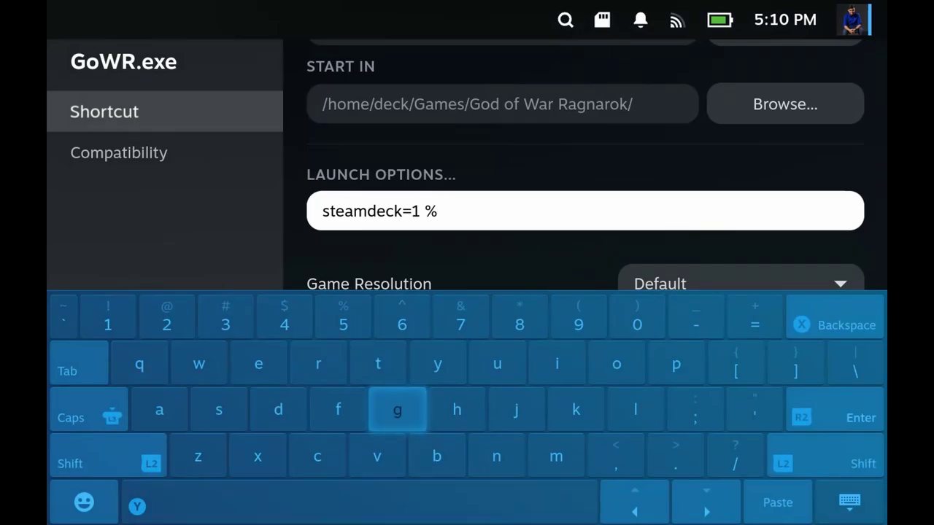